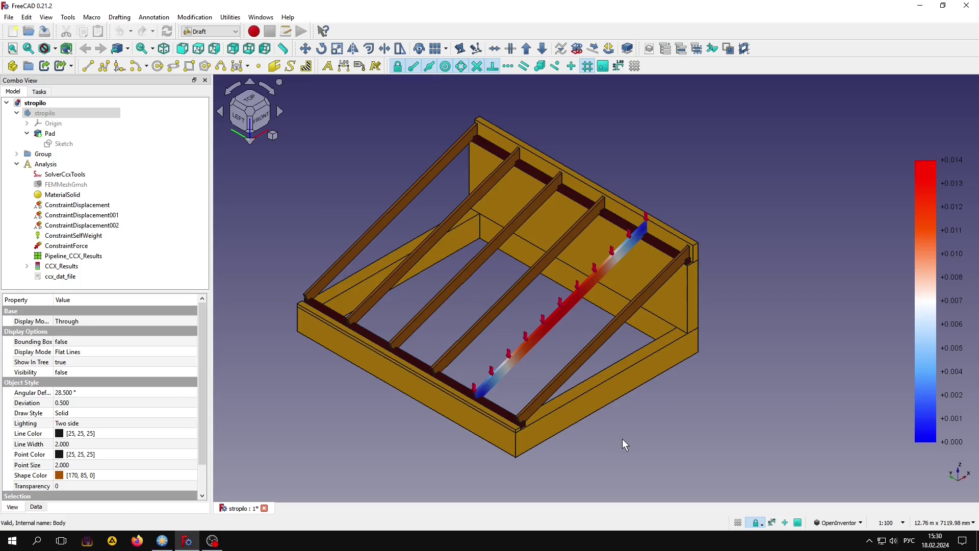
Colour the loaded rafter's Pipeline_CCX_Results by the Stress xx component.
scroll(622, 439, "up", 2)
scroll(623, 438, "up", 2)
scroll(623, 439, "up", 2)
middle_click_drag(622, 402, 610, 320)
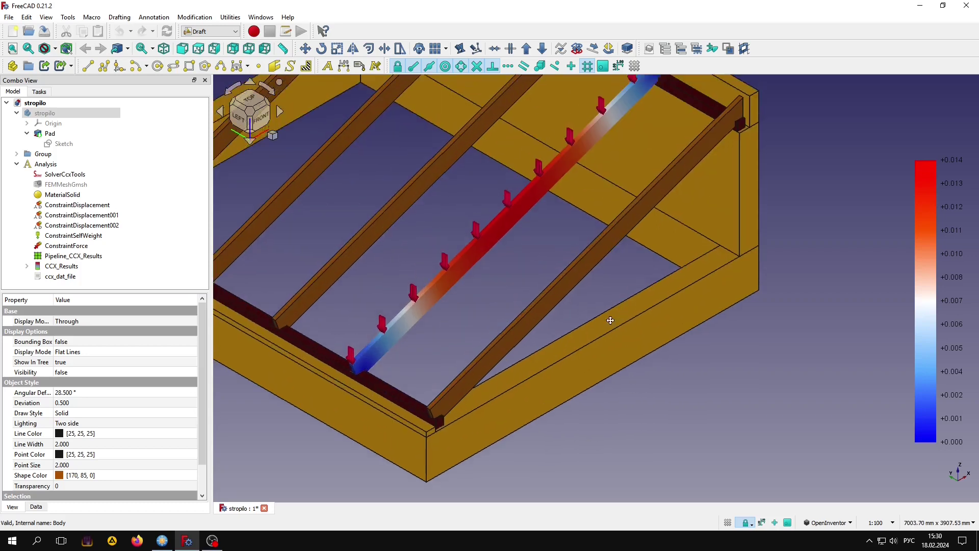
mouse_move(610, 321)
left_mouse_down()
mouse_move(518, 387)
mouse_move(625, 304)
left_mouse_up()
scroll(716, 253, "up", 2)
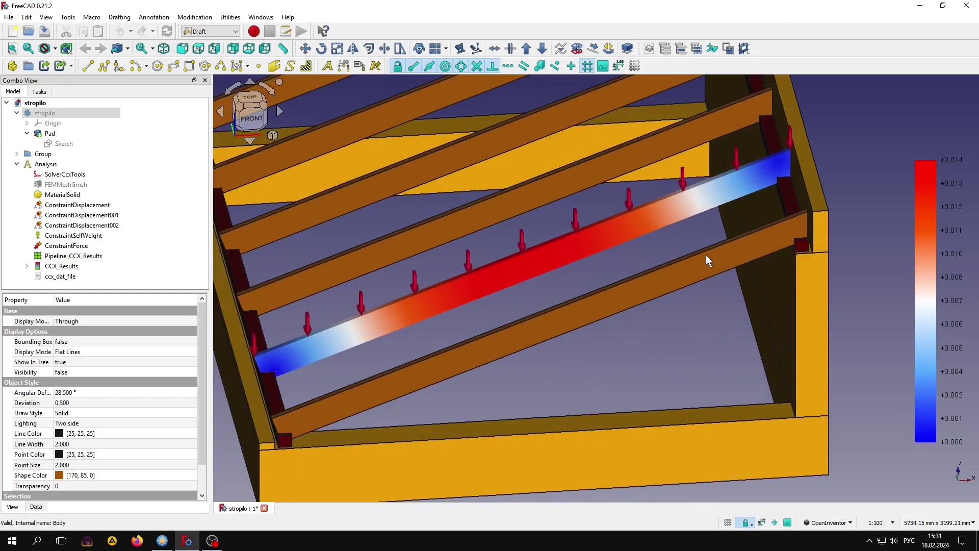
middle_click_drag(705, 255, 725, 265)
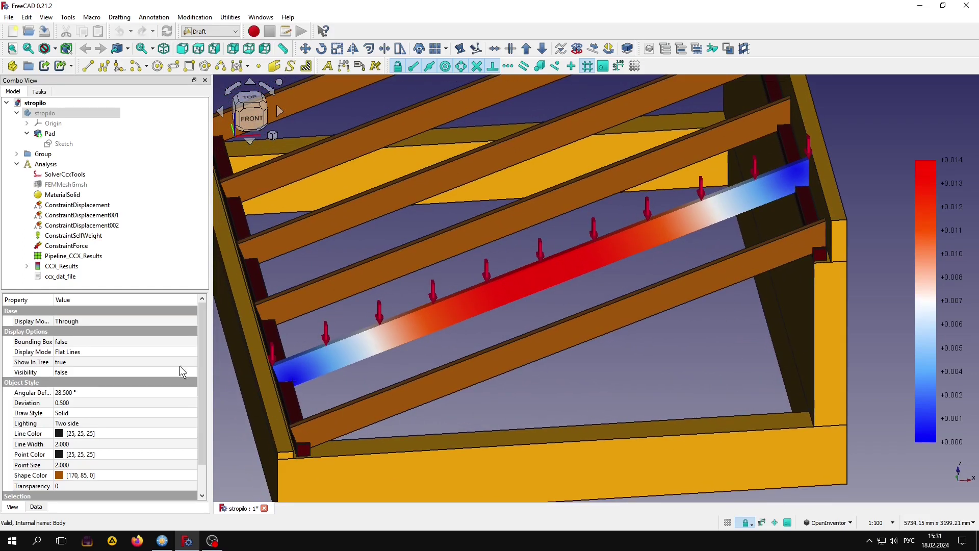
left_click(73, 257)
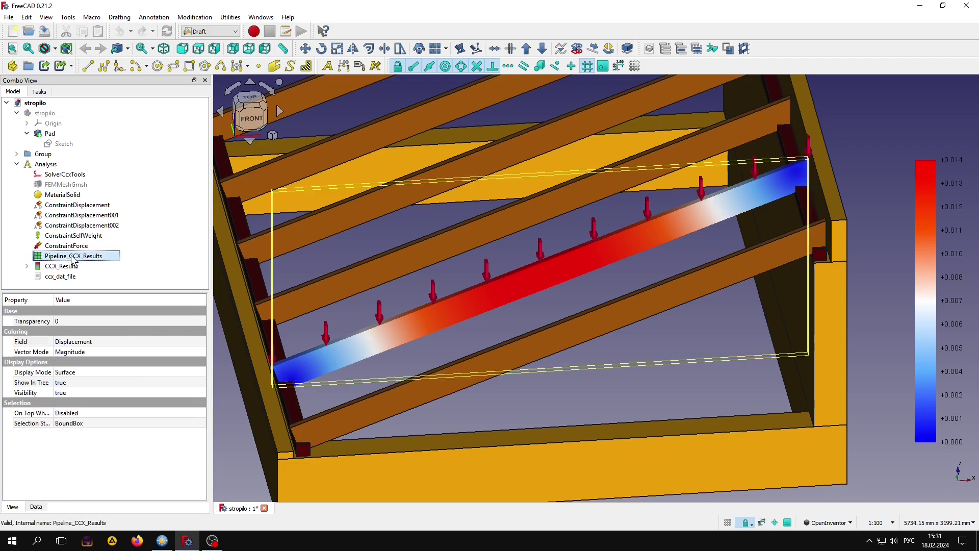
left_click(88, 343)
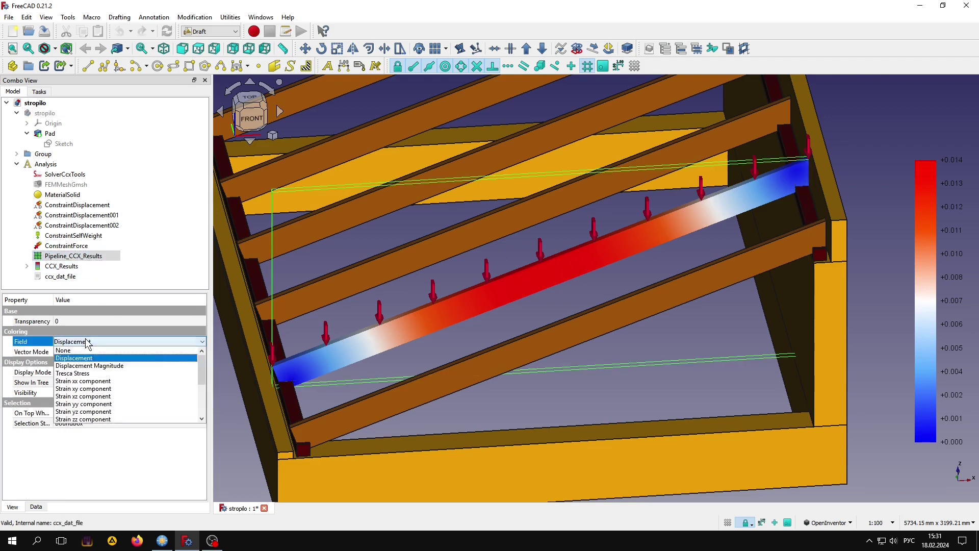
scroll(89, 391, "down", 5)
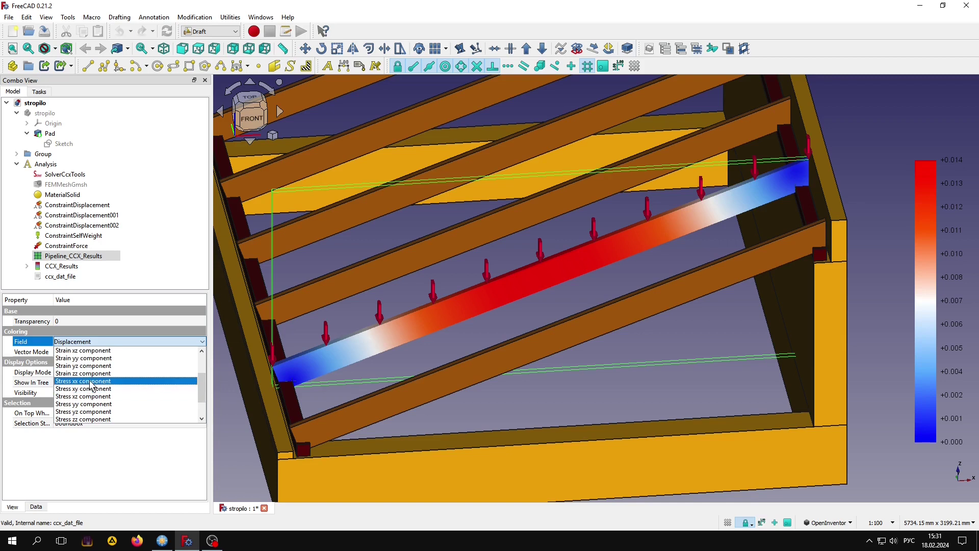
left_click(90, 383)
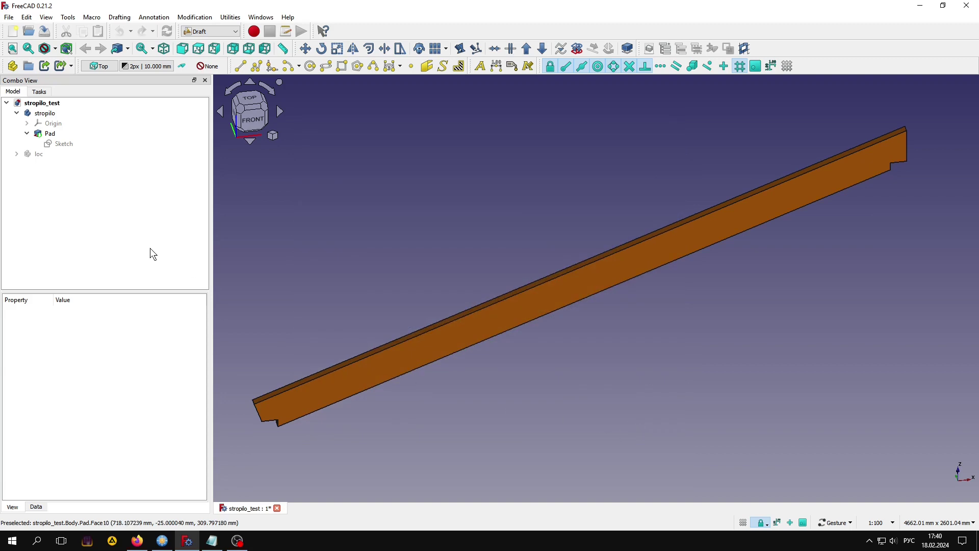
Select and deselect the loc group so its axes show on the rafter, then open the workbench list.
left_click(39, 153)
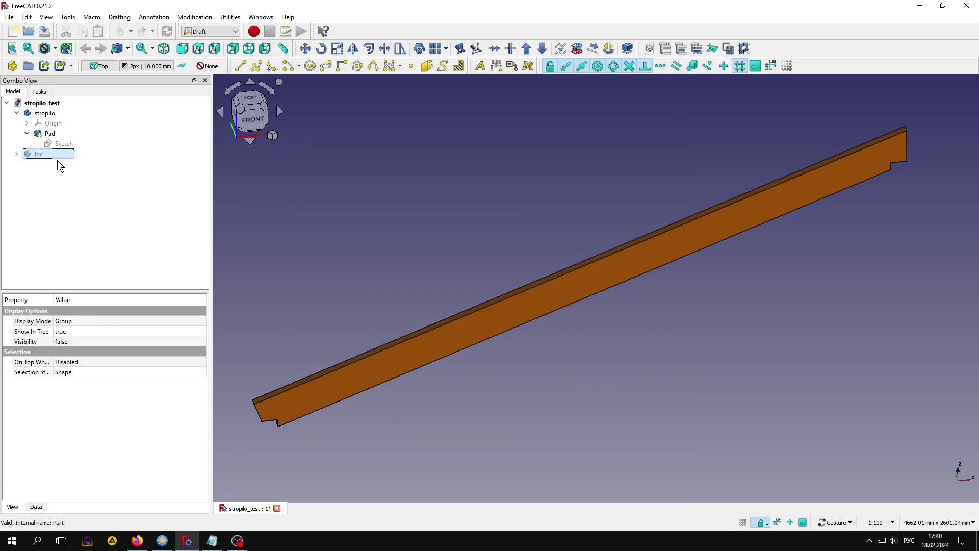
left_click(536, 382)
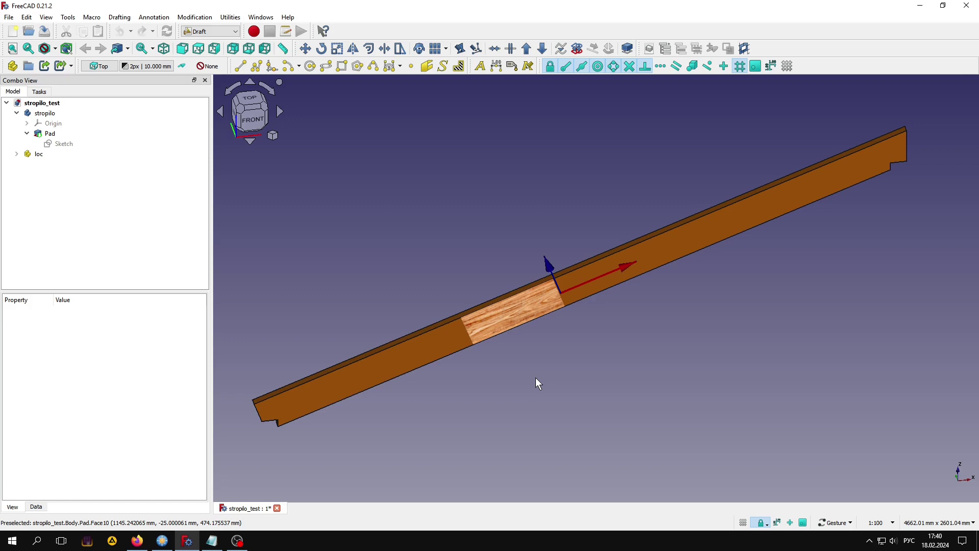
left_click(206, 32)
Switch to FEM, hide the loc axes, and create an analysis with a CalculiX solver.
left_click(202, 61)
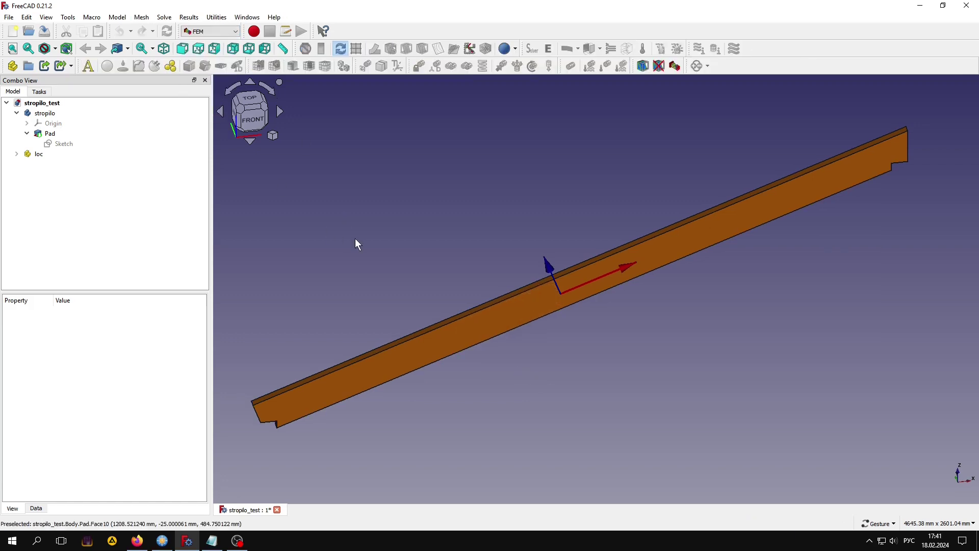
type("loc")
left_click(38, 154)
key("space")
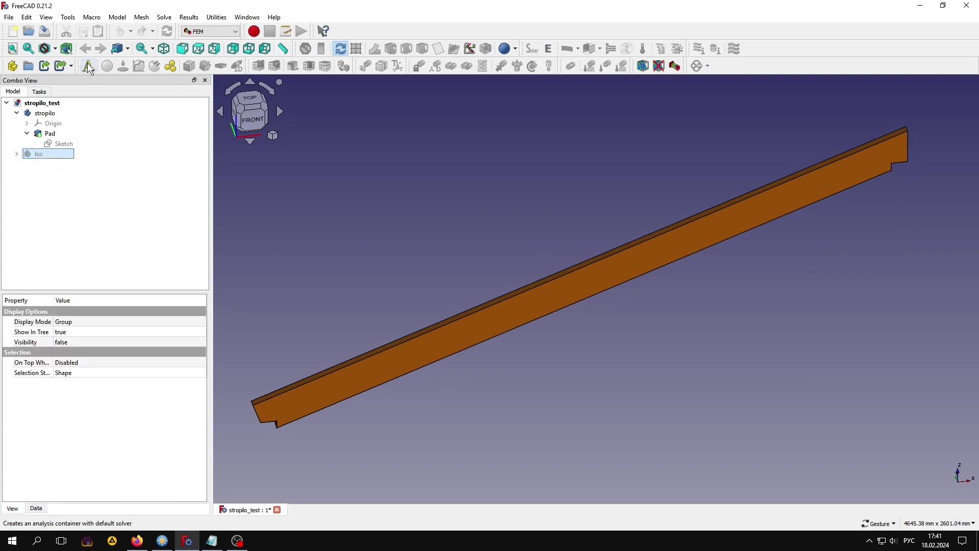
left_click(87, 65)
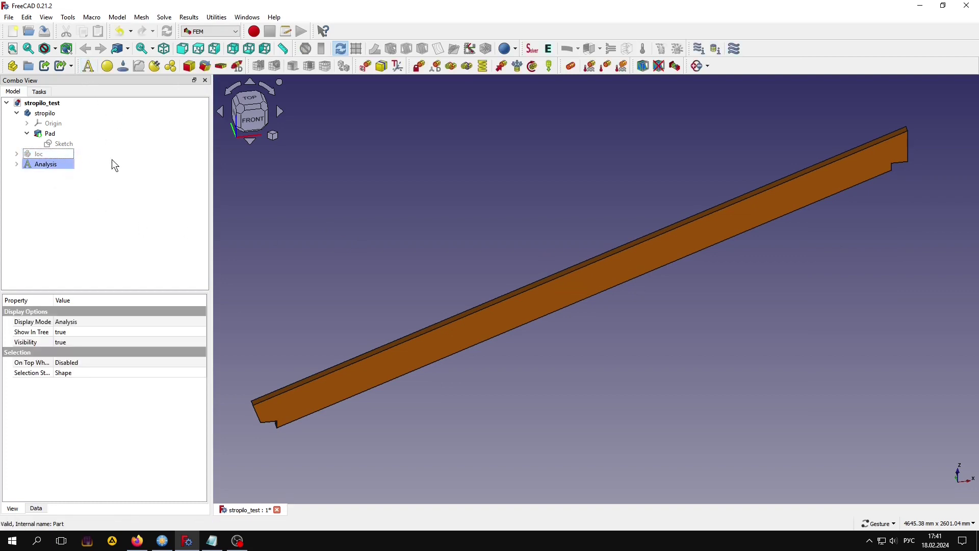
left_click(16, 164)
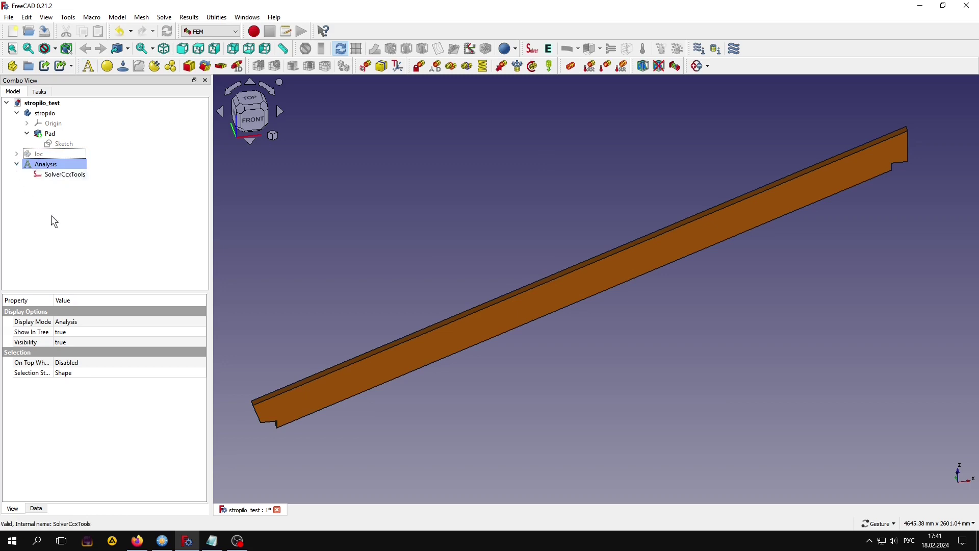
Mesh the stropilo body with Gmsh, 50 mm max element size, 1st order.
left_click(45, 113)
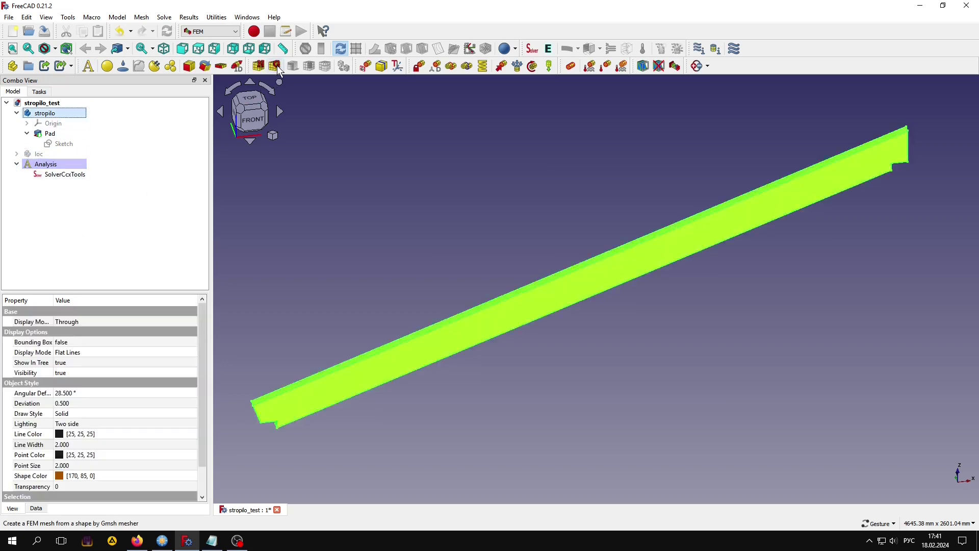
left_click(276, 66)
left_click(141, 190)
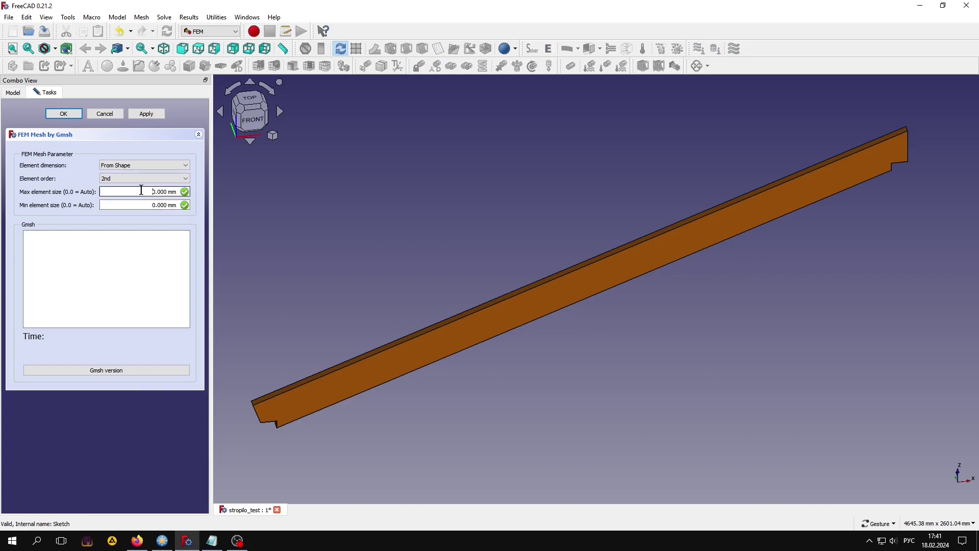
type("5")
left_click(124, 179)
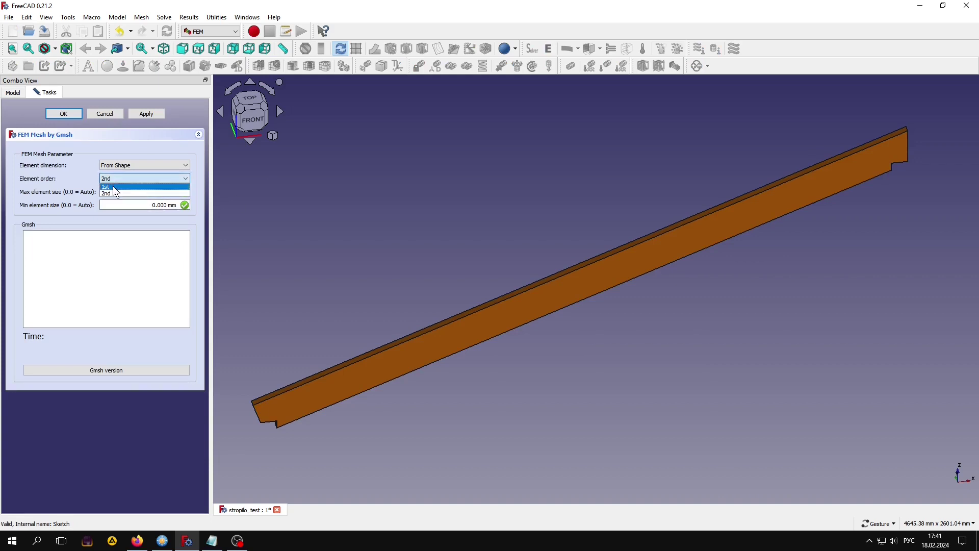
left_click(151, 112)
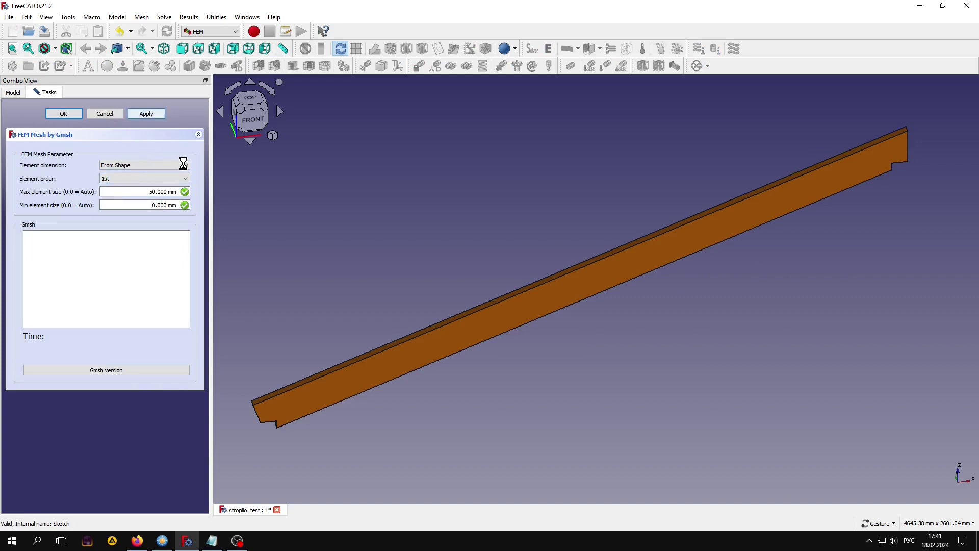
left_click(64, 114)
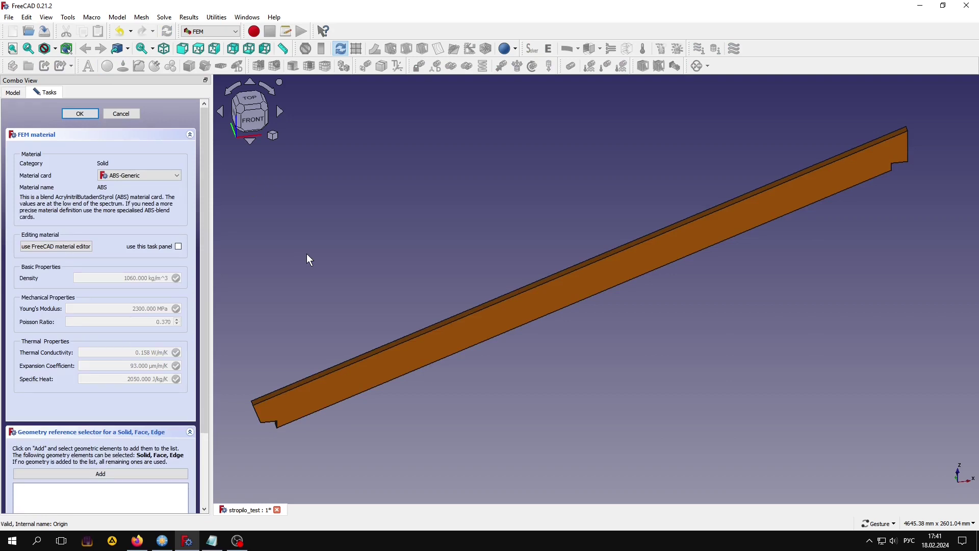
Assign the Wood-Generic material card to the rafter's solid.
left_click(153, 175)
scroll(161, 212, "down", 10)
scroll(161, 212, "down", 5)
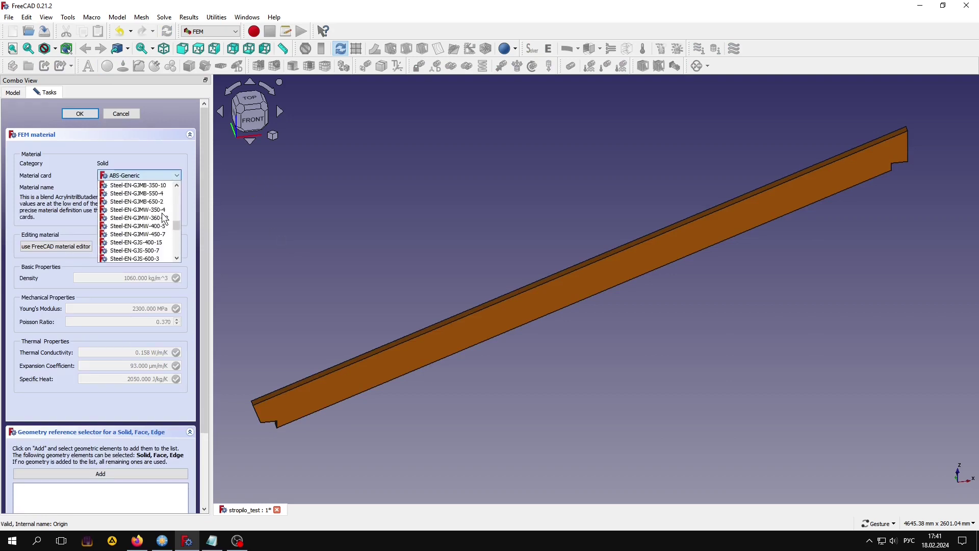
scroll(162, 212, "down", 5)
scroll(161, 212, "down", 5)
left_click(130, 259)
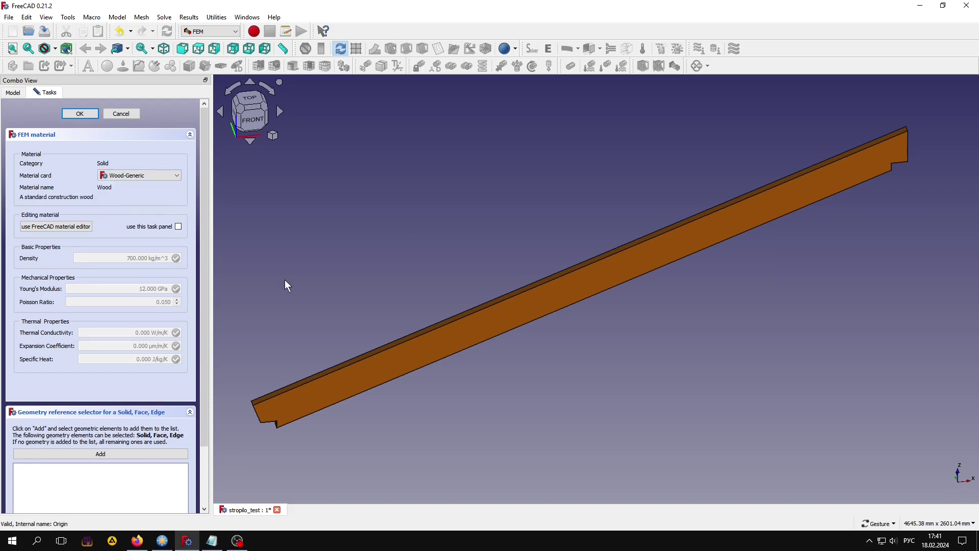
left_click(80, 113)
Fix z displacement on both beam end faces (Face1 and Face7).
left_click(435, 66)
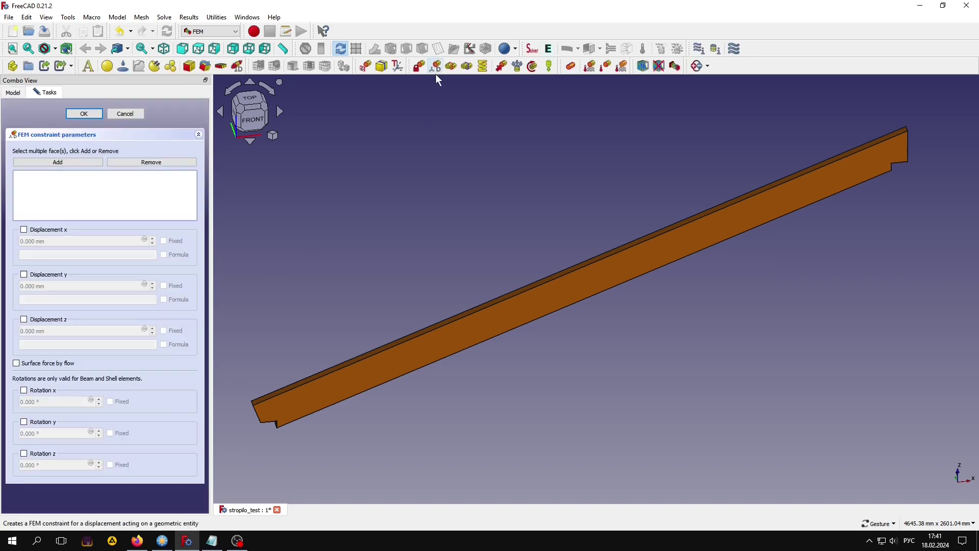
left_click(24, 319)
left_click(58, 162)
mouse_move(326, 215)
left_mouse_down()
mouse_move(476, 195)
mouse_move(241, 334)
left_mouse_up()
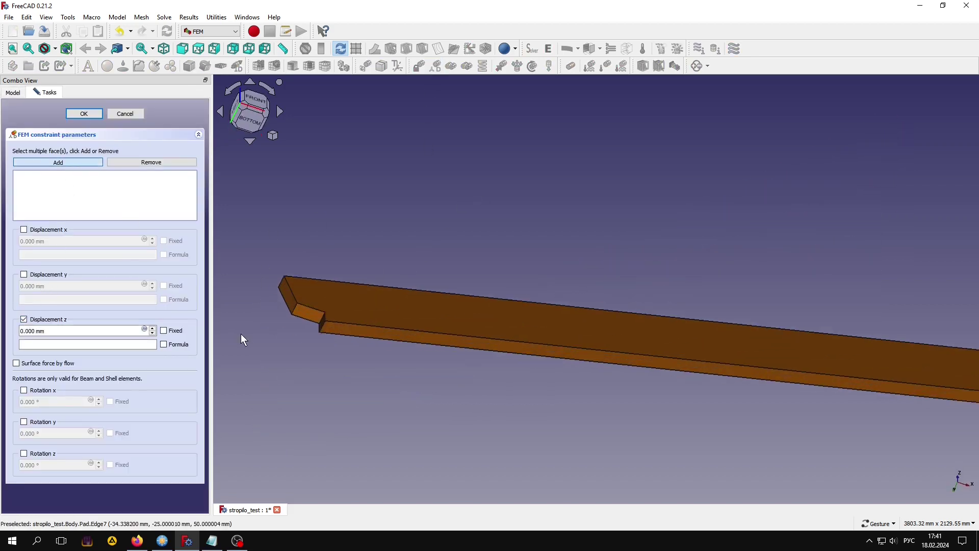
scroll(344, 315, "up", 5)
left_click(363, 322)
scroll(371, 252, "down", 5)
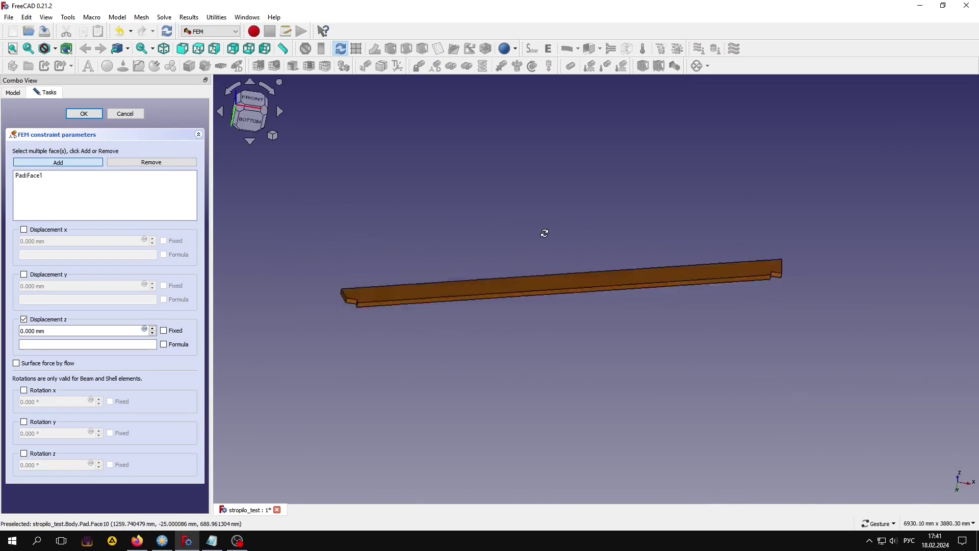
left_click_drag(542, 230, 766, 133)
scroll(679, 134, "up", 5)
scroll(679, 133, "up", 3)
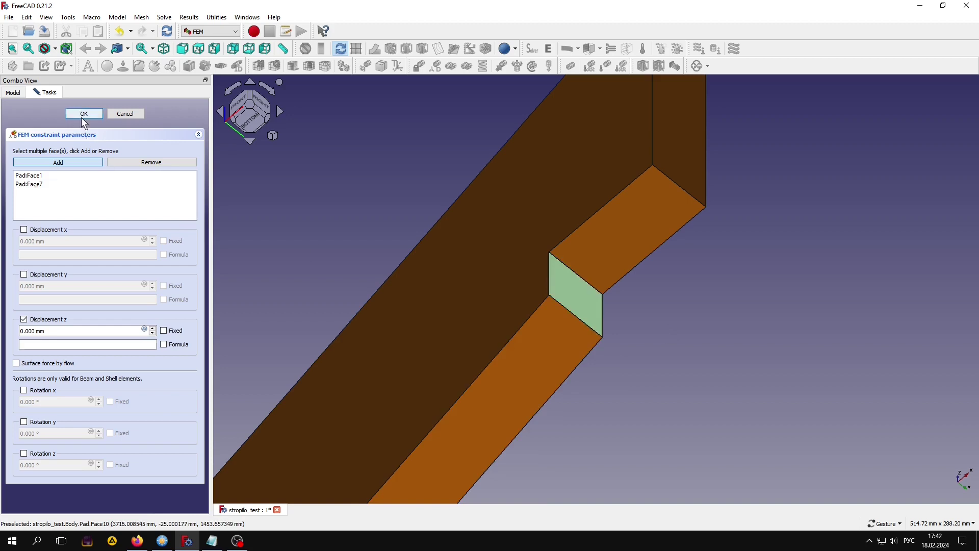
left_click(83, 113)
Add a displacement constraint fixing y on Pad:Face6.
scroll(679, 296, "up", 2)
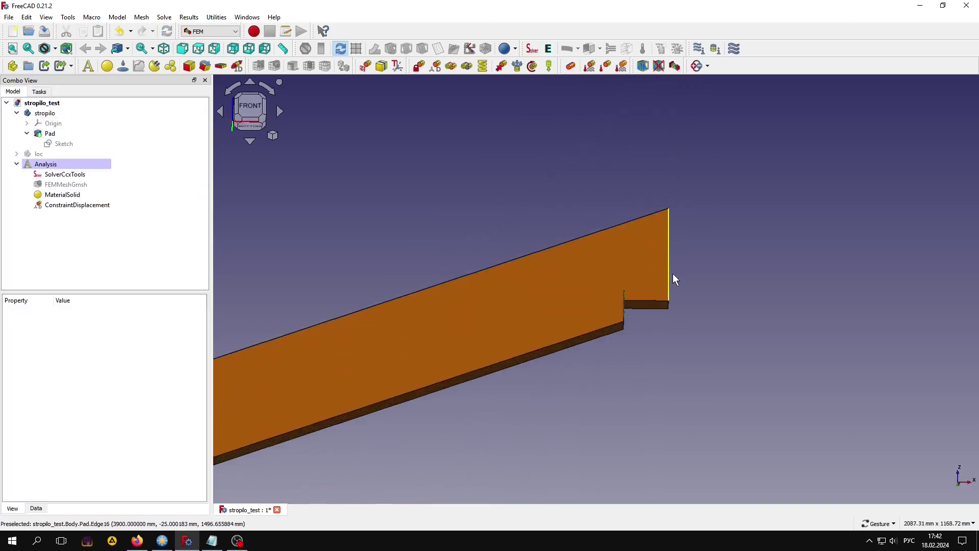
scroll(704, 341, "up", 2)
left_click(435, 70)
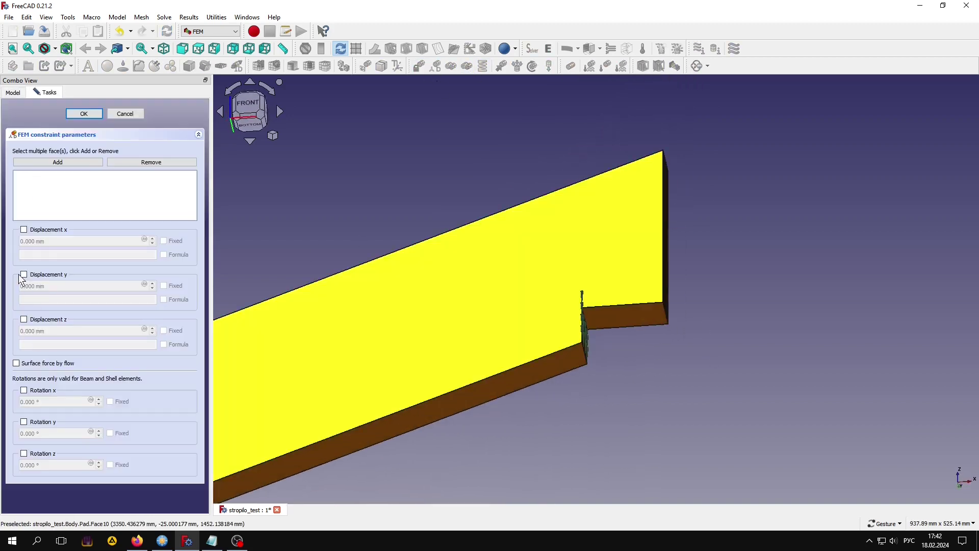
left_click(24, 275)
left_click(58, 162)
key("Return")
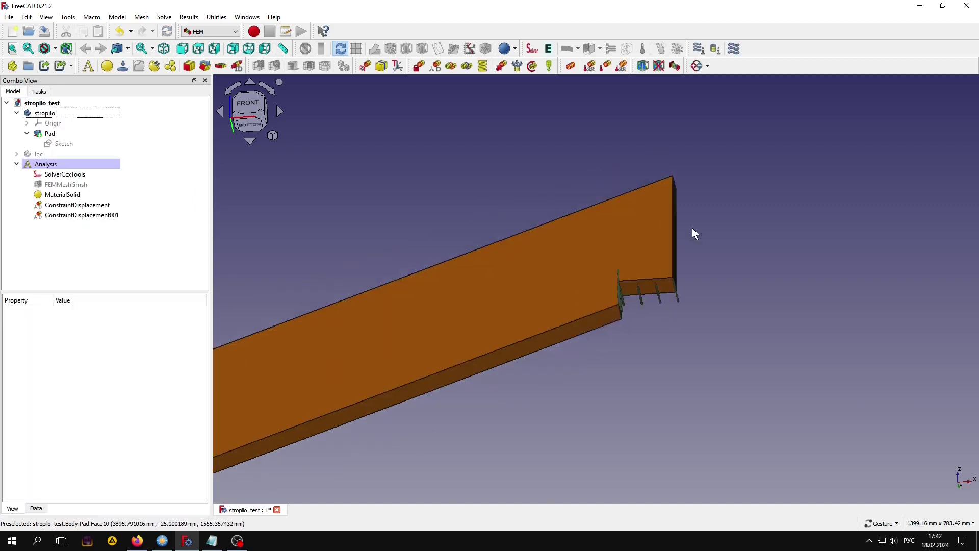
Add a displacement constraint fixing x and y on notch face Pad:Face2.
scroll(345, 369, "down", 2)
scroll(537, 299, "up", 3)
scroll(492, 125, "up", 3)
left_click(435, 65)
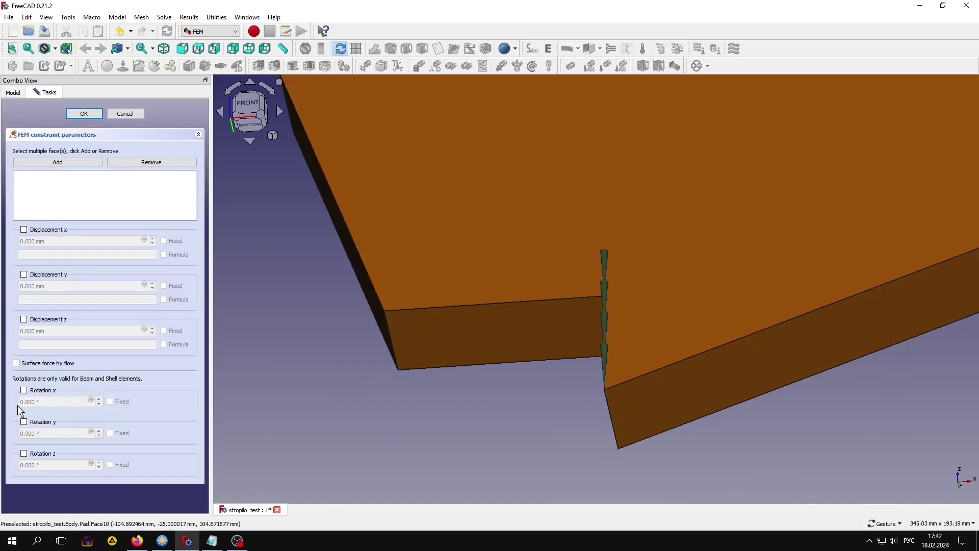
left_click(23, 275)
left_click(23, 230)
left_click(58, 162)
left_click(493, 334)
key("Return")
scroll(307, 375, "down", 3)
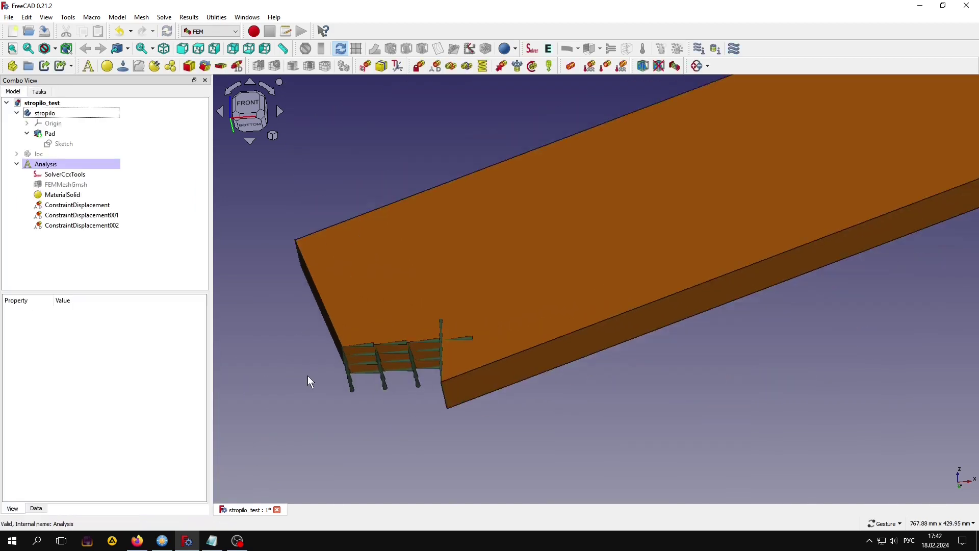
scroll(393, 295, "down", 3)
left_click_drag(393, 295, 539, 363)
left_click_drag(497, 430, 404, 433)
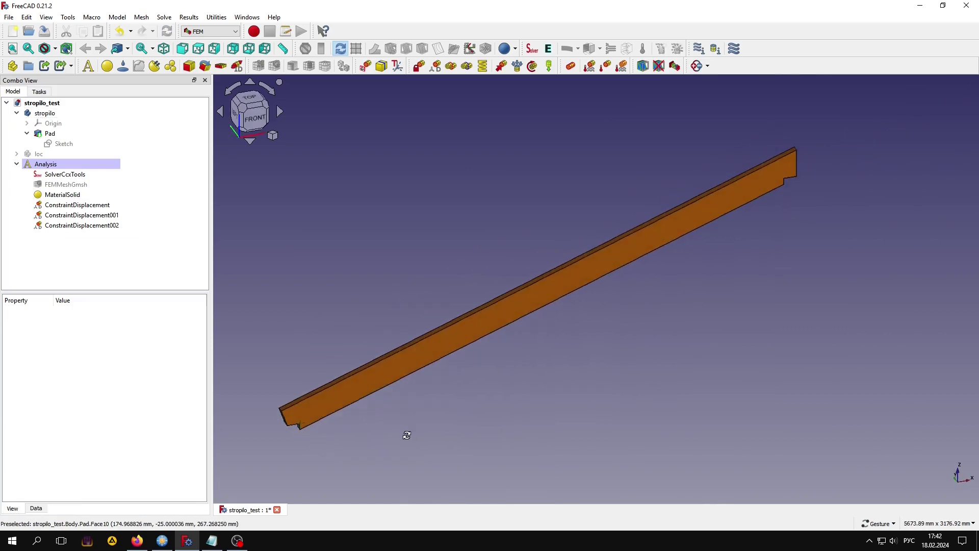
Start a force constraint directed along the rafter's vertical end edge Pad:Edge16.
left_click(502, 67)
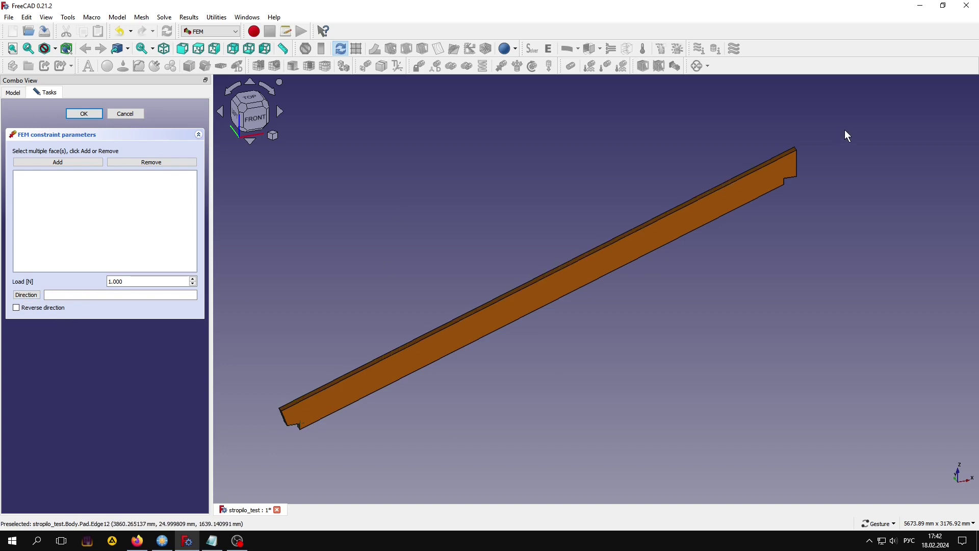
scroll(807, 142, "up", 3)
scroll(789, 158, "up", 3)
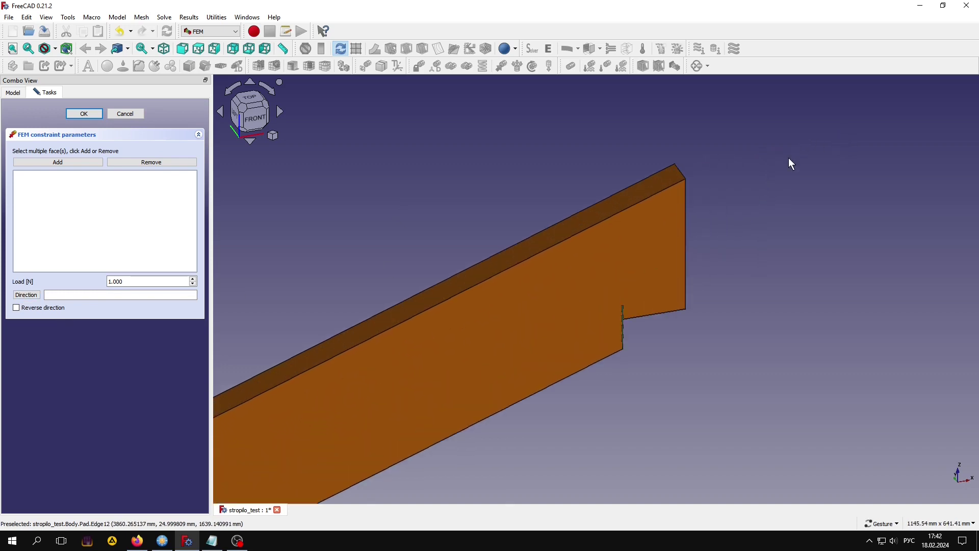
left_click(687, 211)
left_click(23, 298)
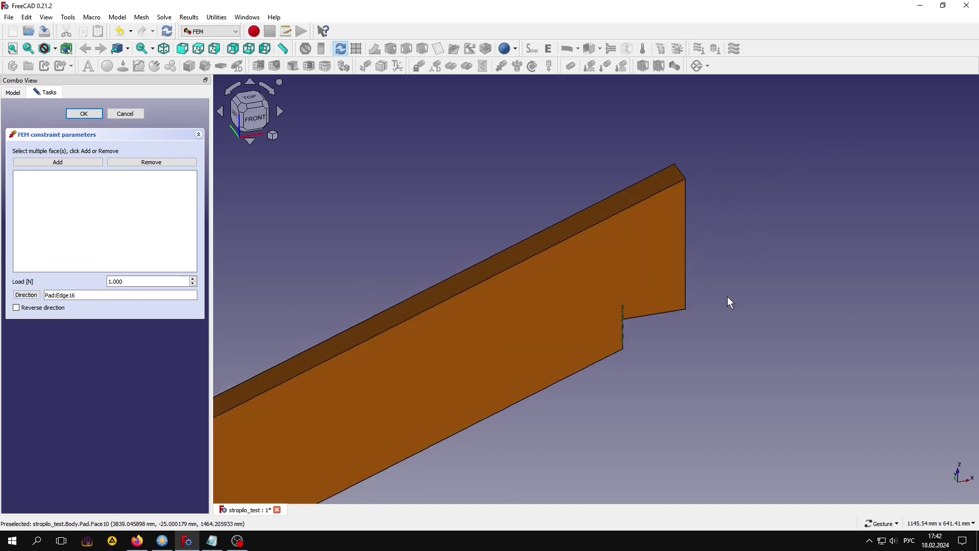
scroll(730, 296, "down", 3)
scroll(729, 296, "down", 2)
mouse_move(643, 384)
right_mouse_down()
mouse_move(784, 267)
mouse_move(726, 280)
right_mouse_up()
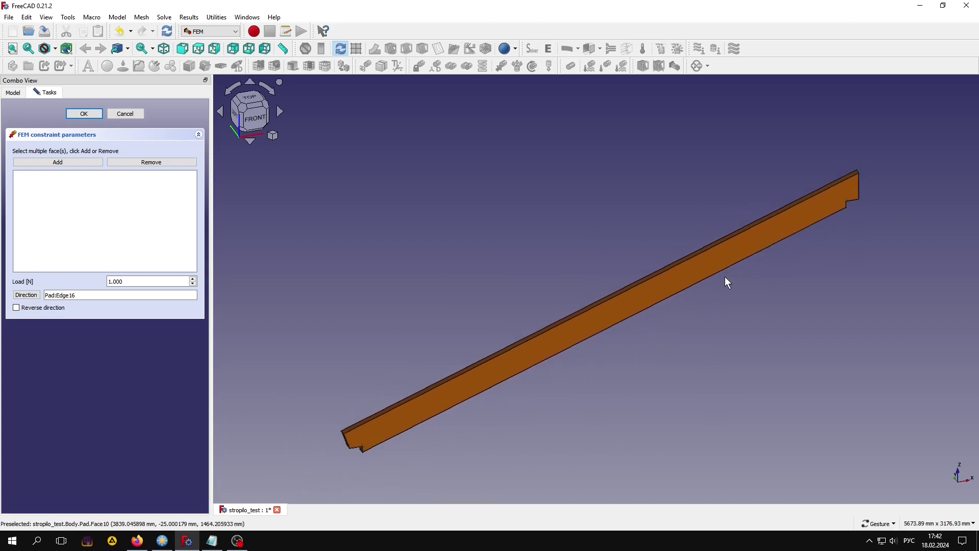
Apply 8000 N to top face Pad:Face4 with reversed direction.
double_click(112, 282)
type("000")
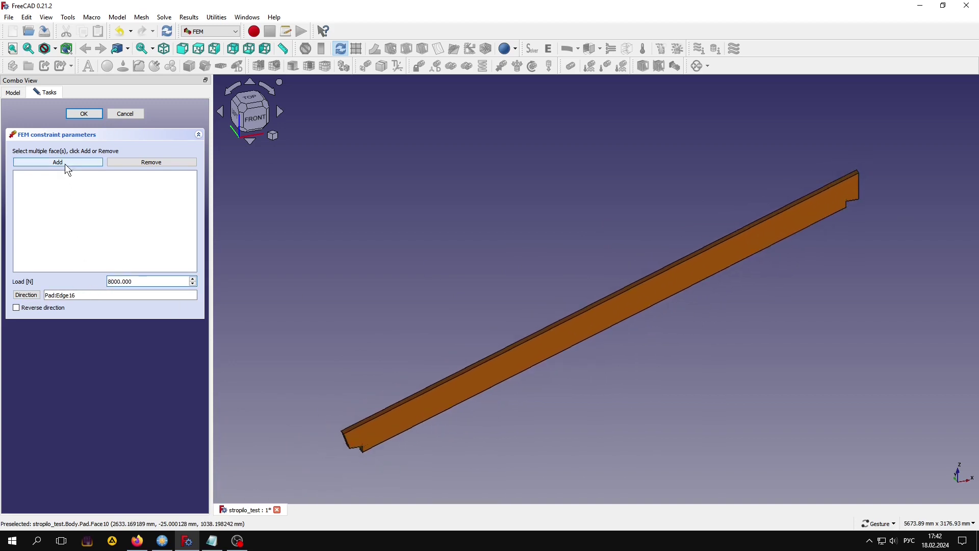
left_click(512, 346)
left_click(17, 308)
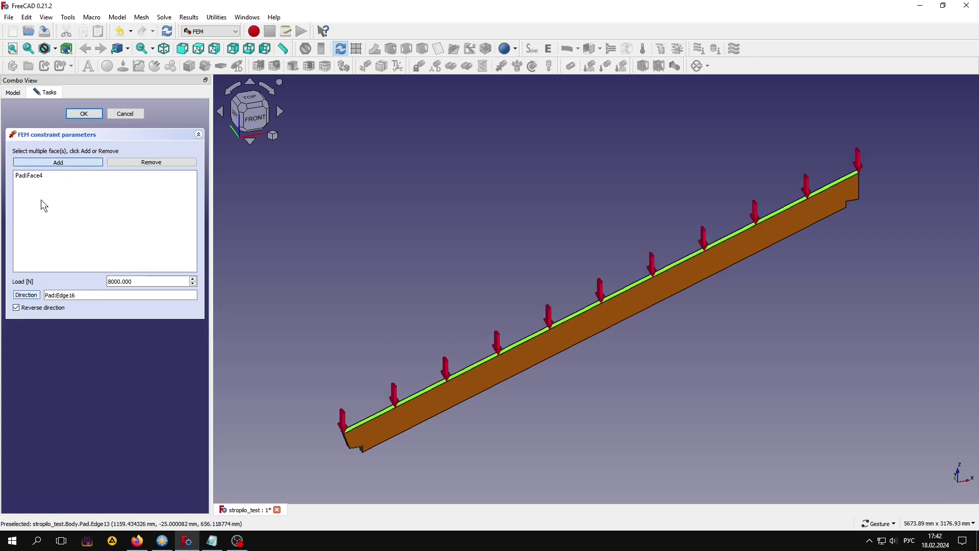
left_click(85, 114)
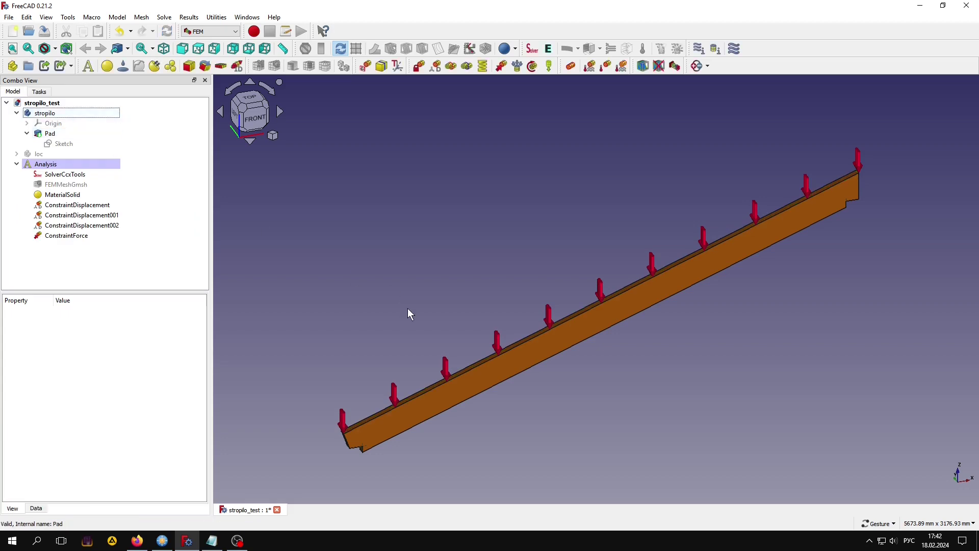
scroll(408, 308, "up", 2)
Add self-weight, then write and open the static CalculiX .inp file.
scroll(362, 313, "up", 2)
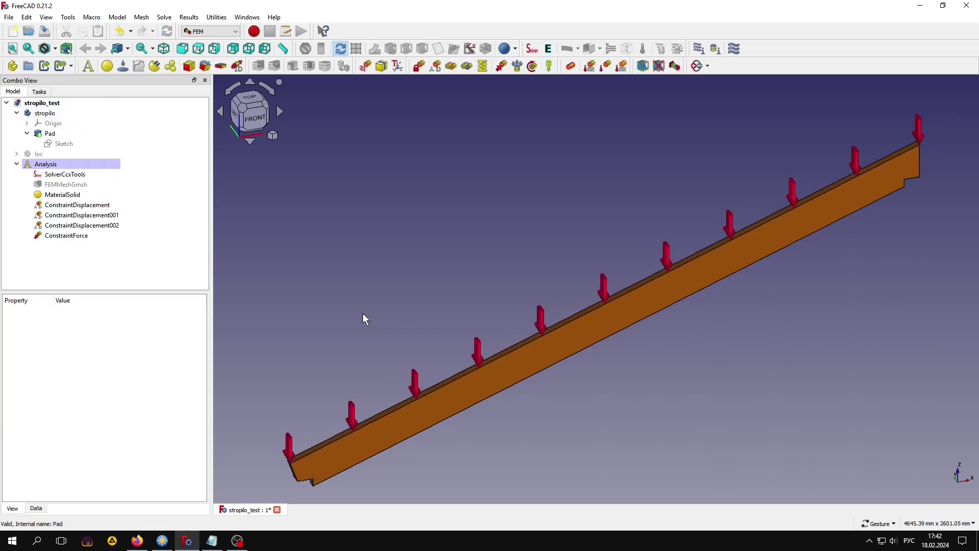
left_click(550, 67)
double_click(65, 174)
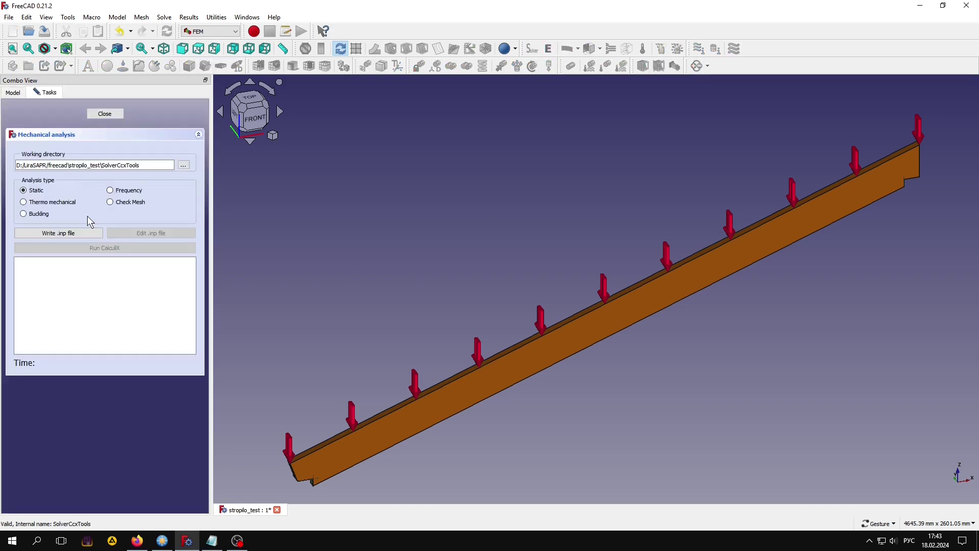
left_click(43, 233)
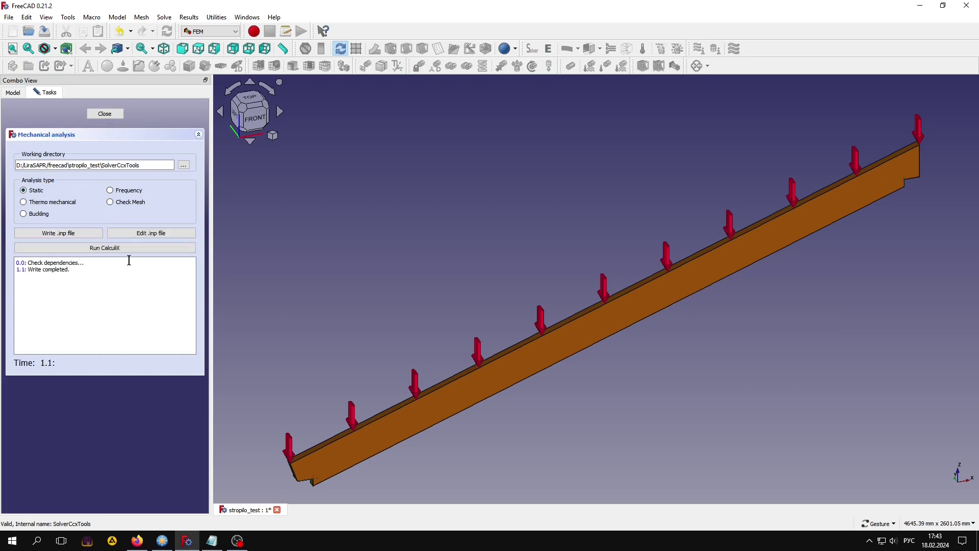
left_click(144, 234)
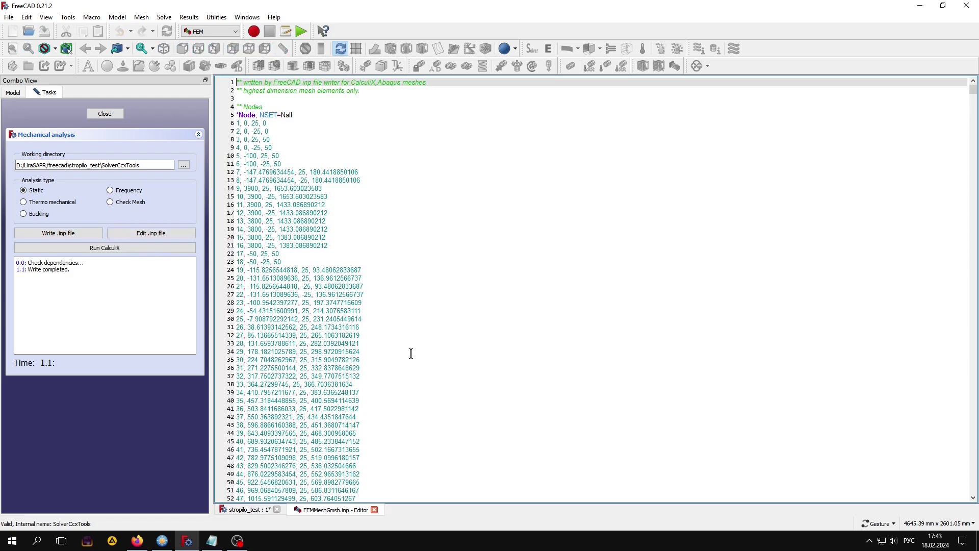
Scroll FEMMeshGmsh.inp to the *MATERIAL / *ELASTIC section near line 5060.
left_click_drag(973, 90, 948, 464)
scroll(757, 397, "down", 3)
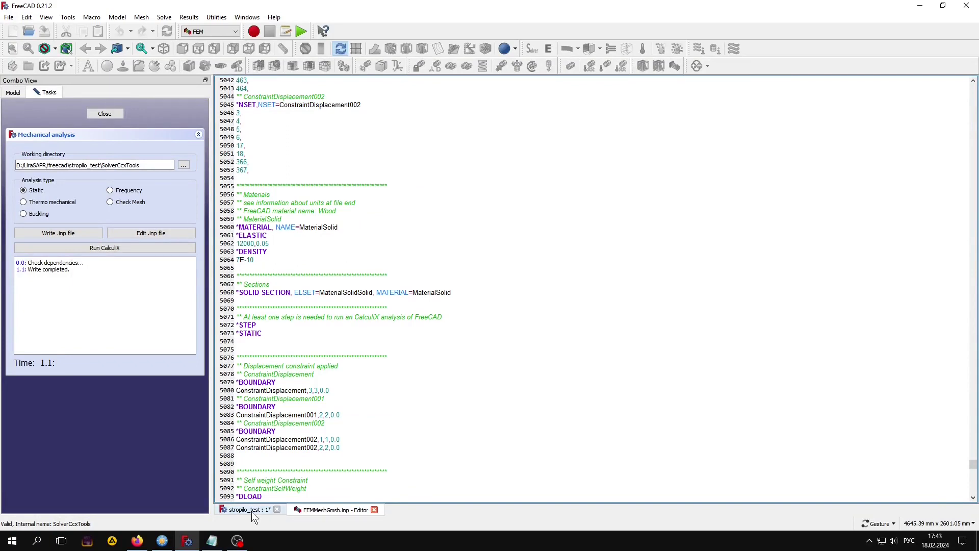
Append ',TYPE=ENGINEERING CONSTANTS' from the aniso_wood notes to the *ELASTIC line.
left_click(211, 540)
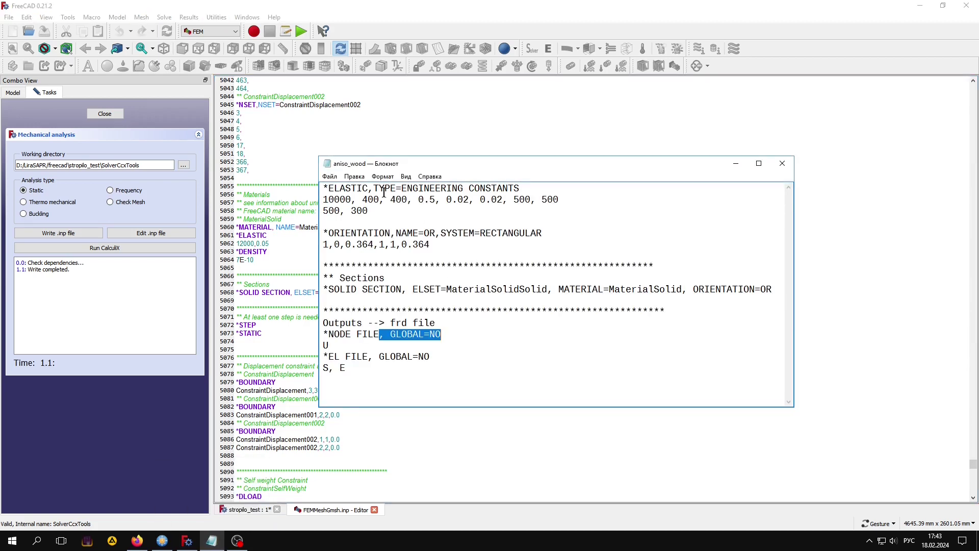
left_click_drag(368, 189, 522, 188)
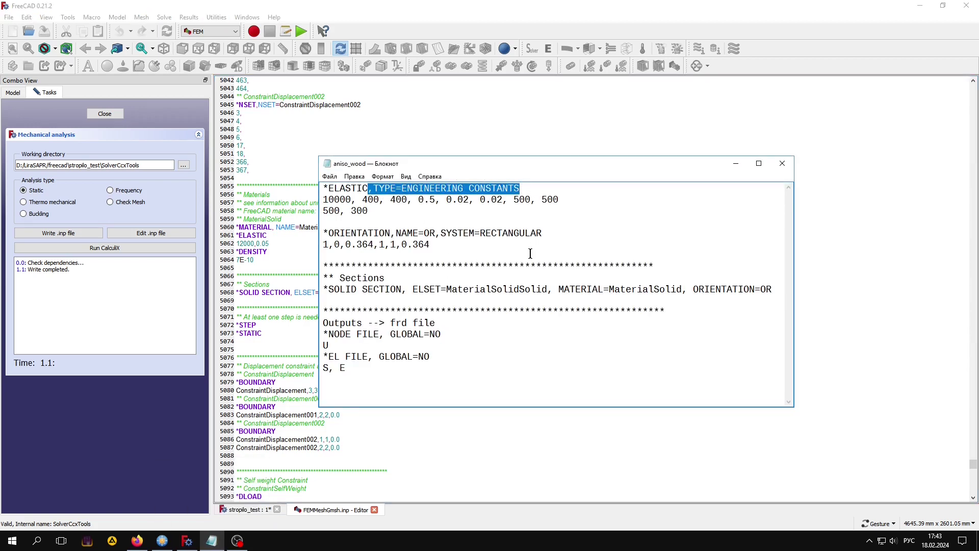
right_click(456, 185)
left_click(471, 220)
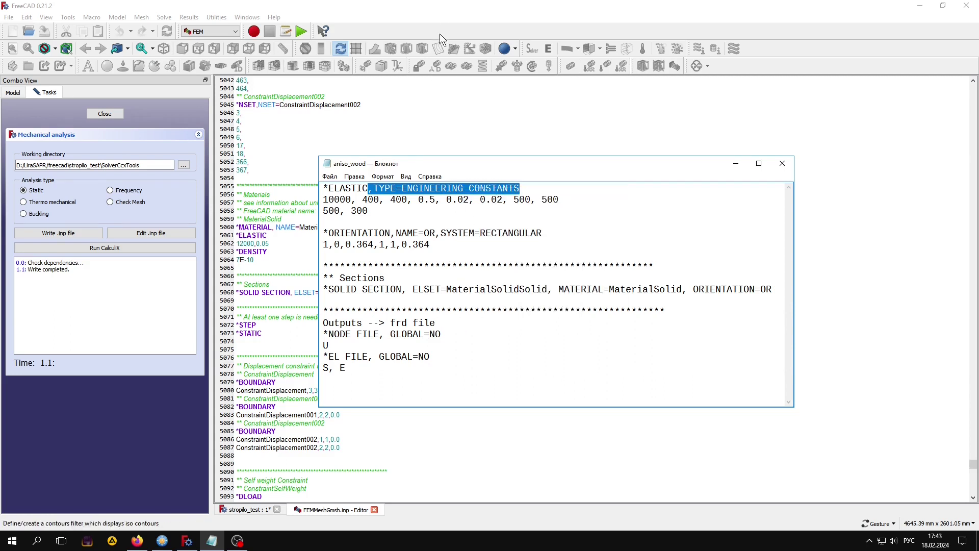
left_click(451, 8)
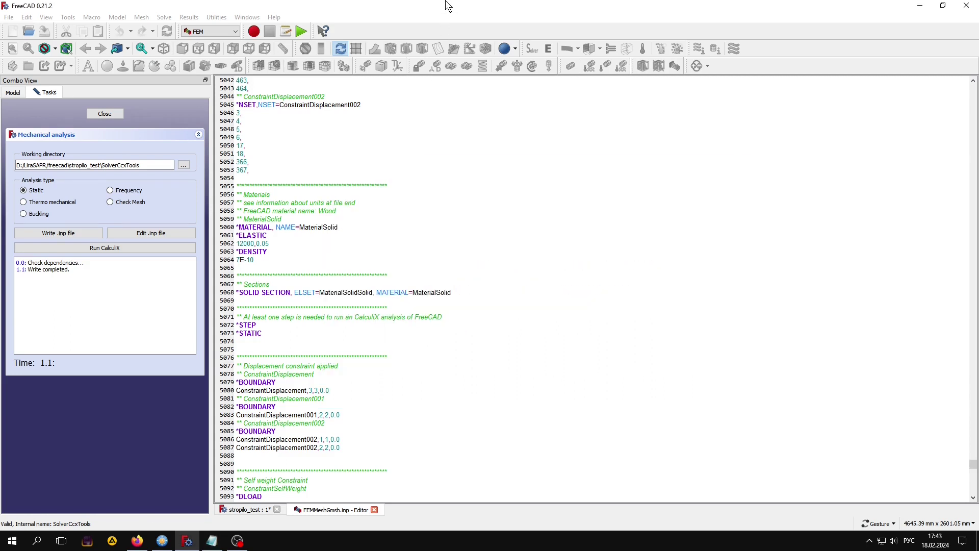
left_click(271, 234)
right_click(271, 234)
left_click(305, 290)
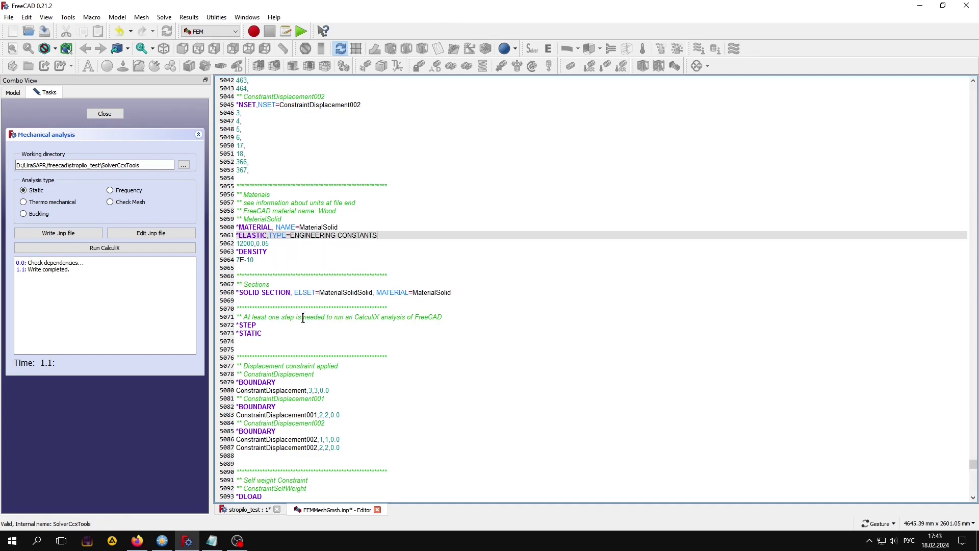
Remove the old isotropic values 12000,0.05 from the input file.
triple_click(276, 246)
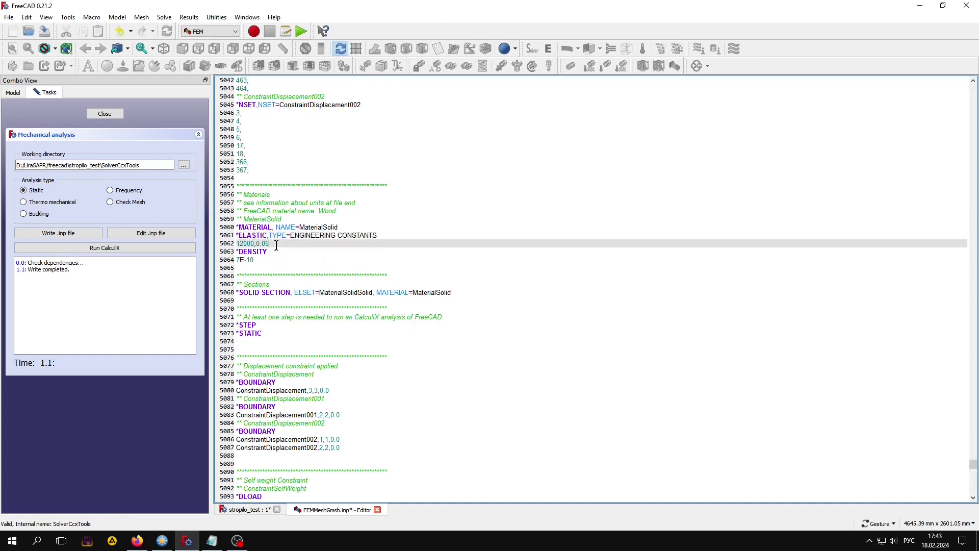
key("Return")
left_click_drag(237, 243, 272, 243)
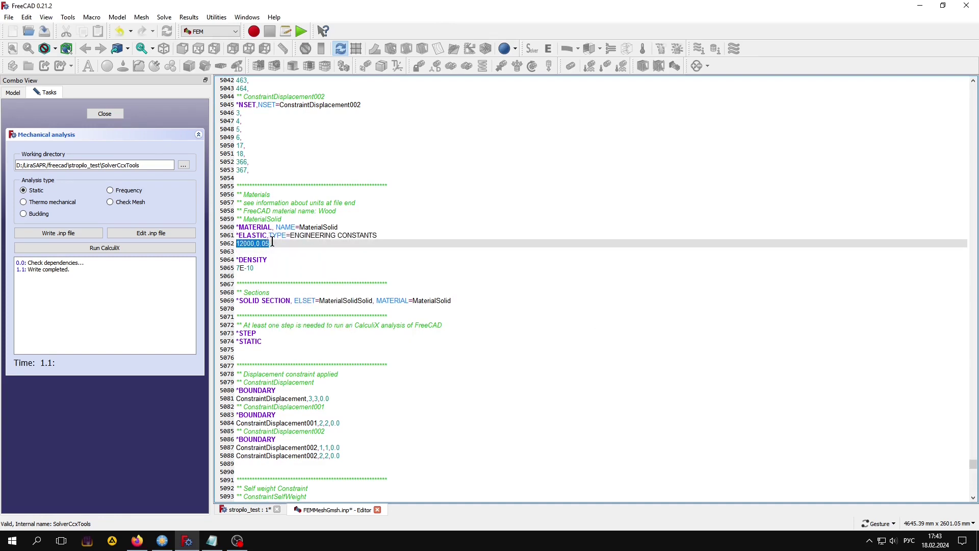
key("Delete")
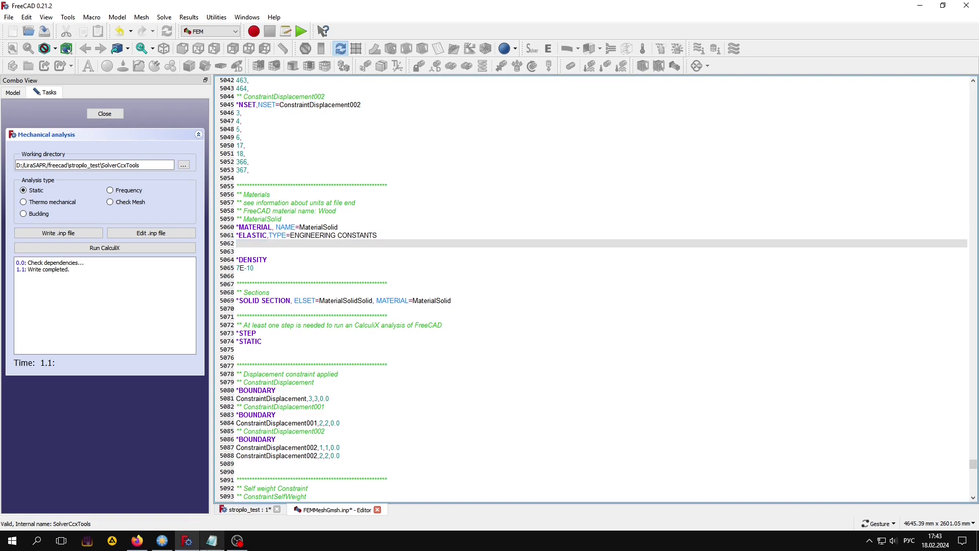
Copy both lines of aniso_wood elastic constants (10000, 400, 400 … 500, 300) in Notepad.
left_click(211, 542)
left_click_drag(323, 200, 407, 200)
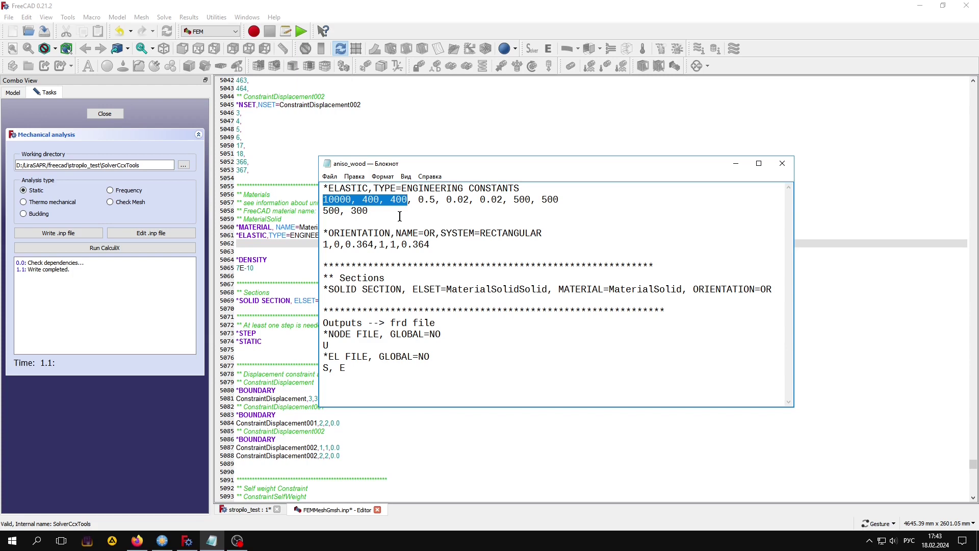
left_click_drag(418, 199, 504, 200)
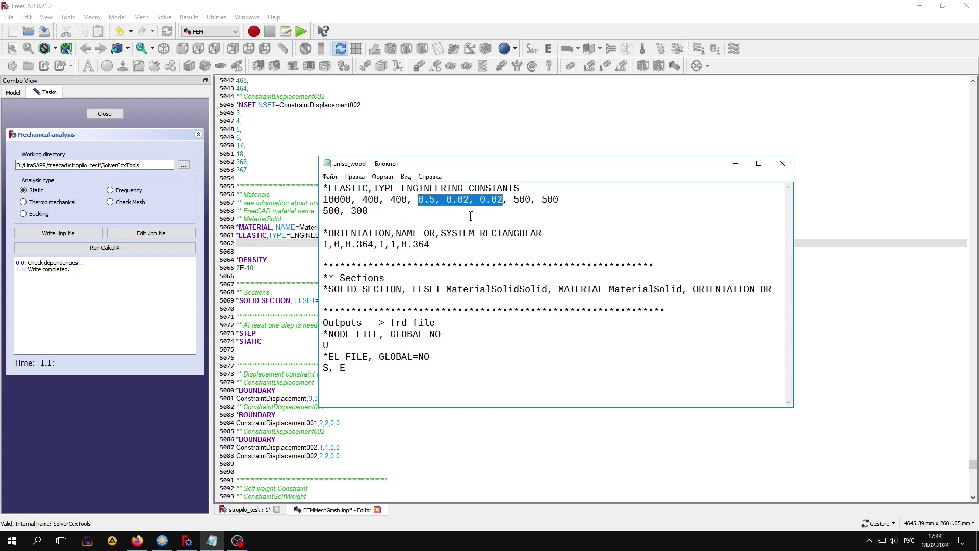
left_click_drag(515, 200, 559, 199)
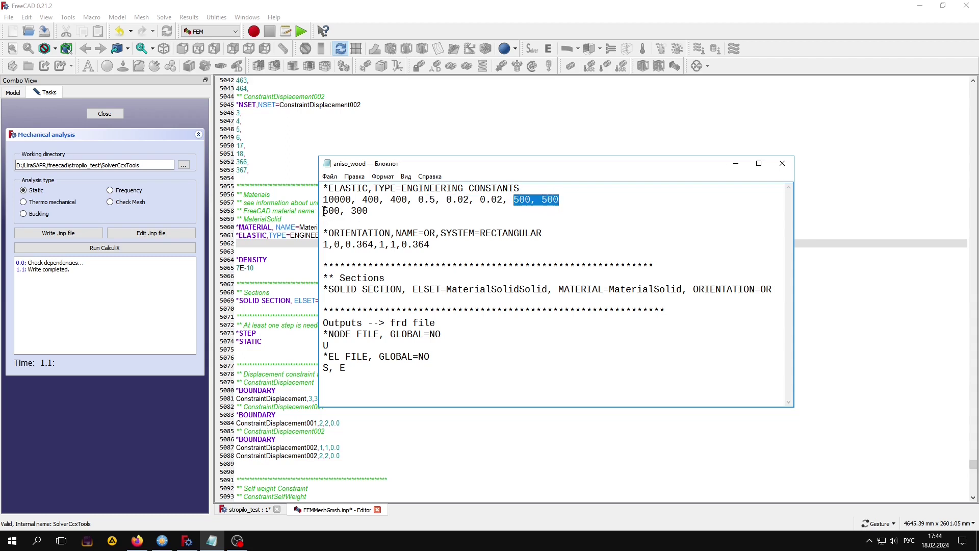
left_click_drag(324, 211, 368, 211)
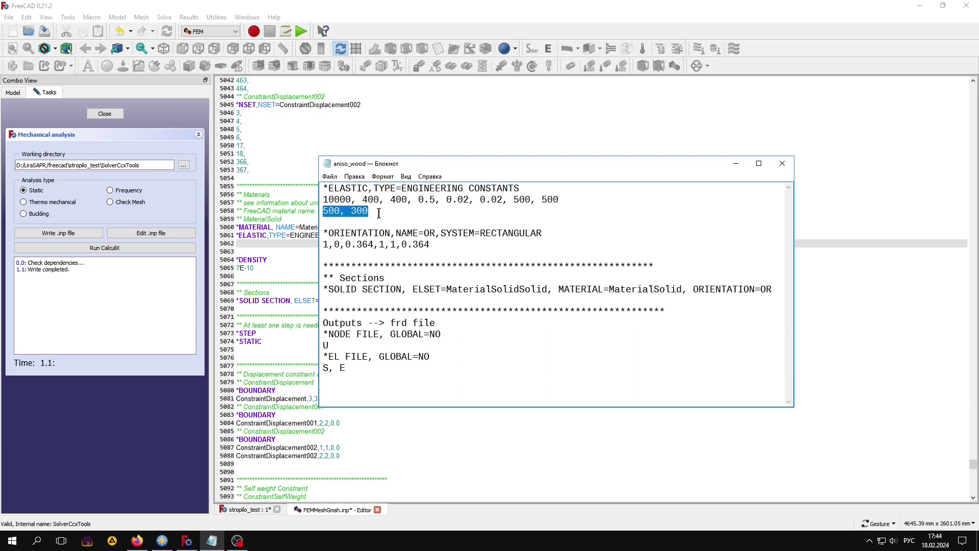
left_click_drag(379, 213, 322, 199)
right_click(341, 201)
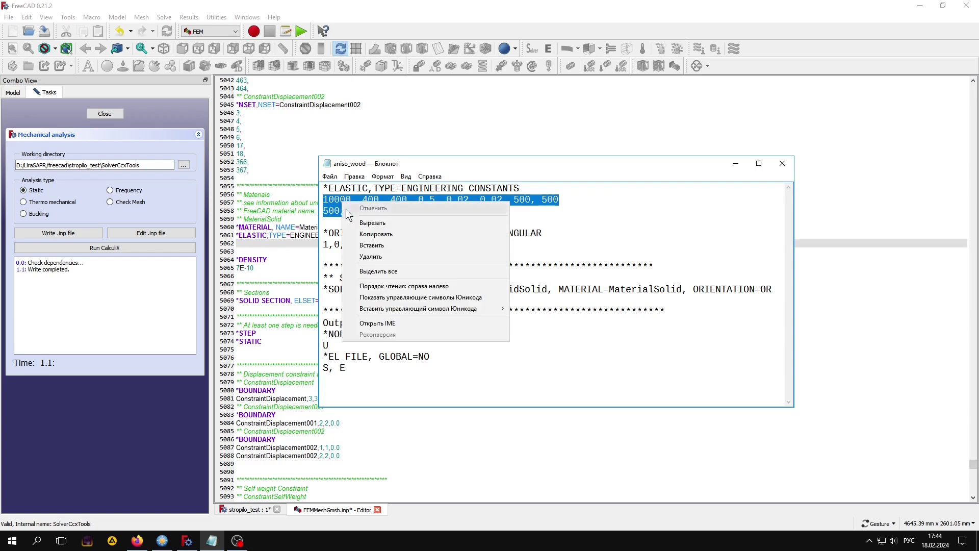
left_click(364, 234)
Paste the constants under *ELASTIC in FEMMeshGmsh.inp and add blank lines after 7E-10.
left_click(378, 6)
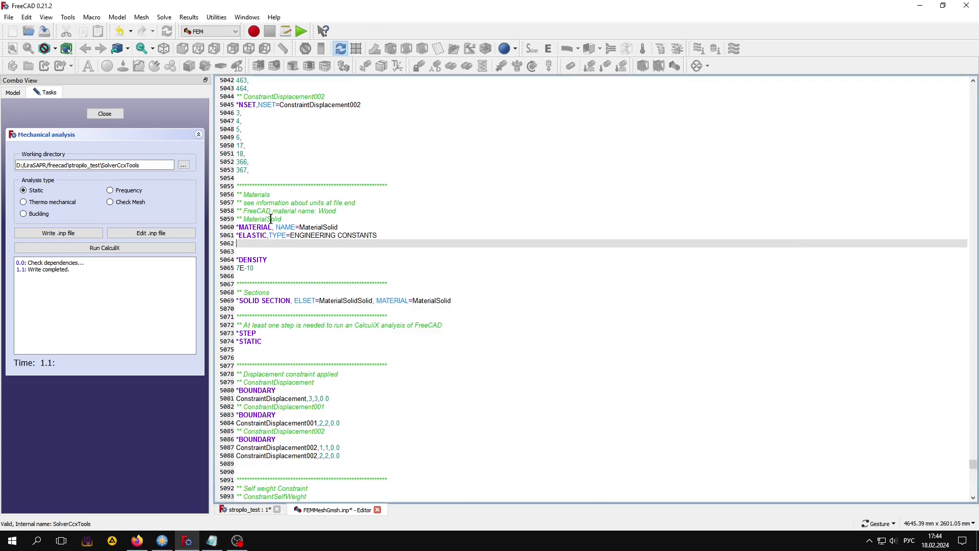
right_click(240, 244)
left_click(279, 299)
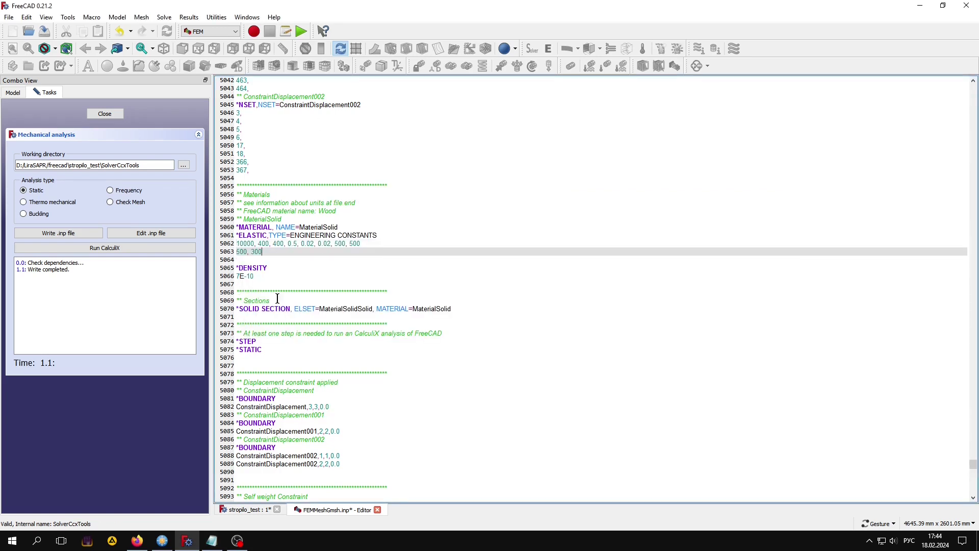
left_click(265, 278)
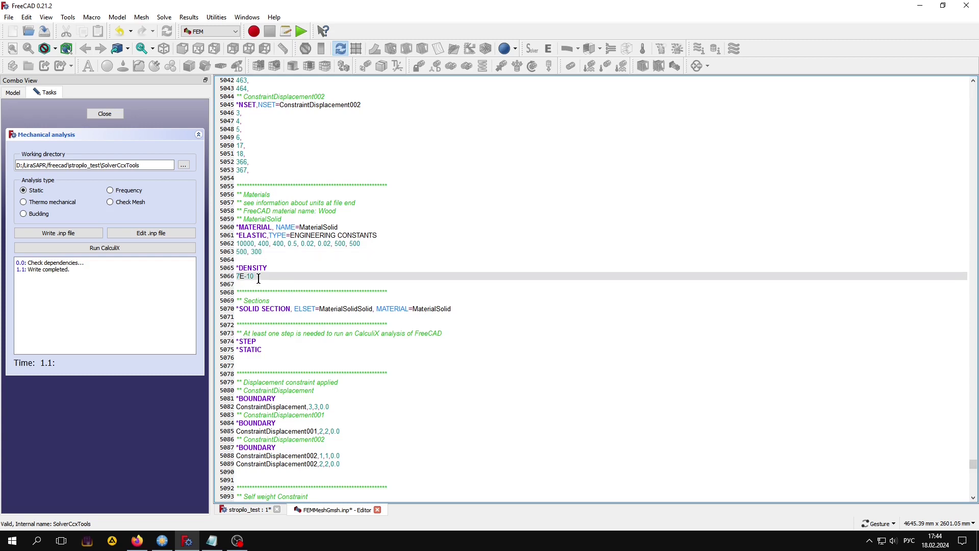
key("Return")
key("Return")
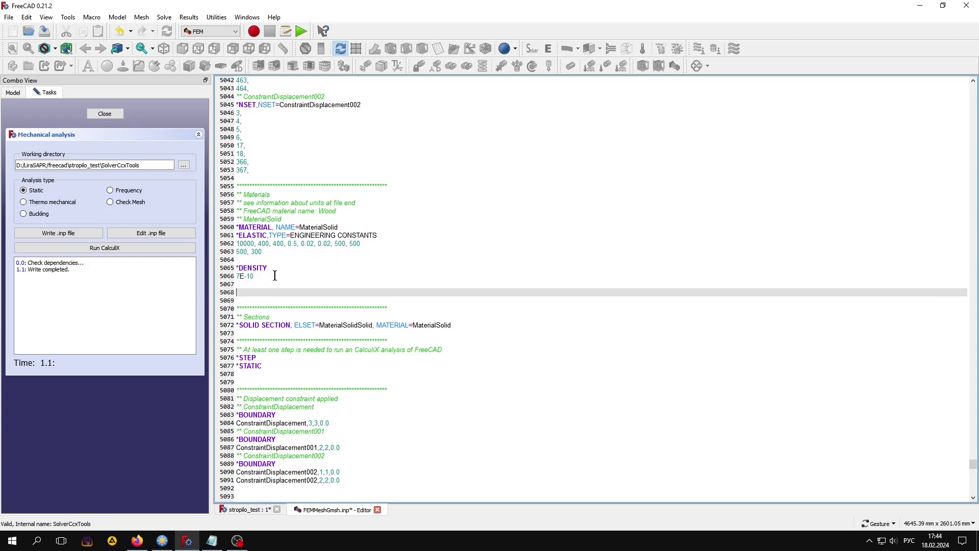
Copy the *ORIENTATION OR block (1,0,0.364,1,1,0.364) from the aniso_wood notes into the input file.
left_click(212, 540)
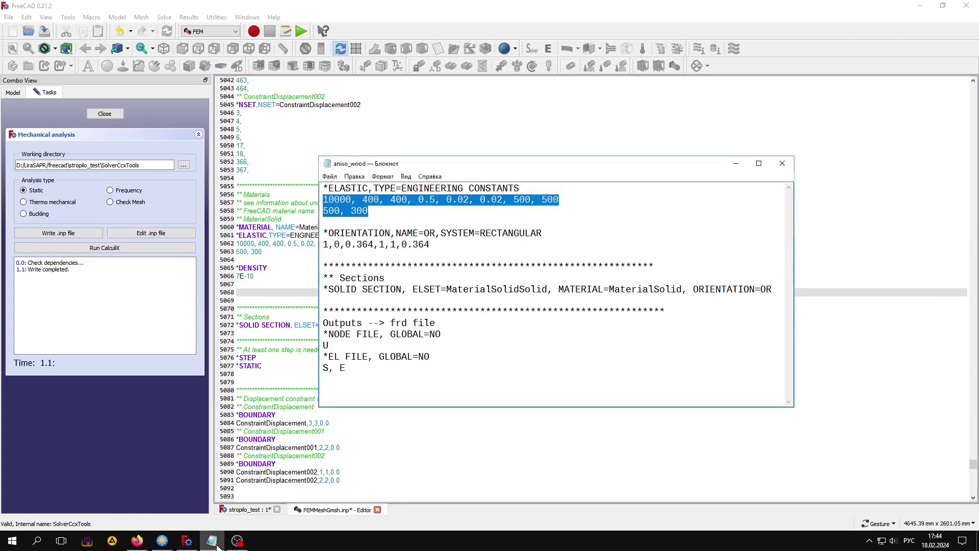
left_click(386, 239)
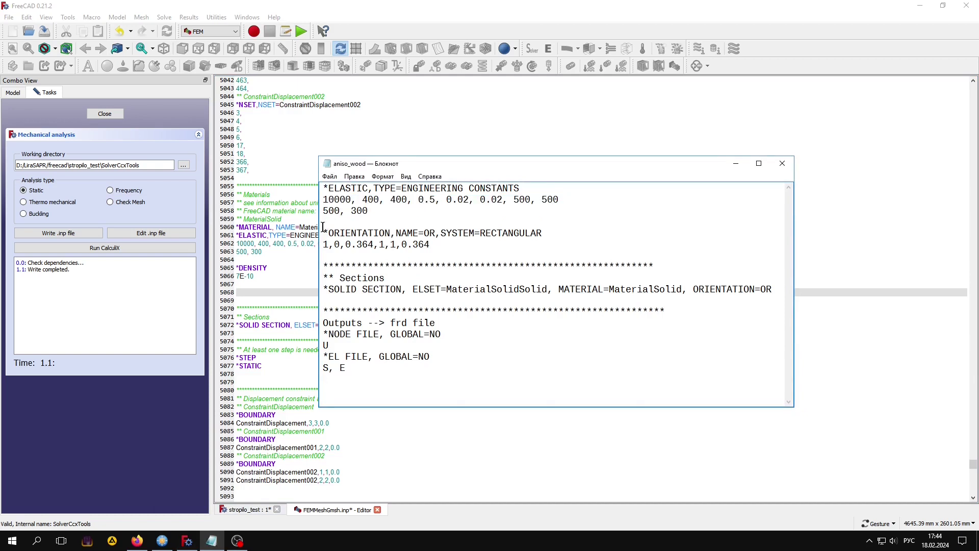
left_click_drag(323, 233, 448, 246)
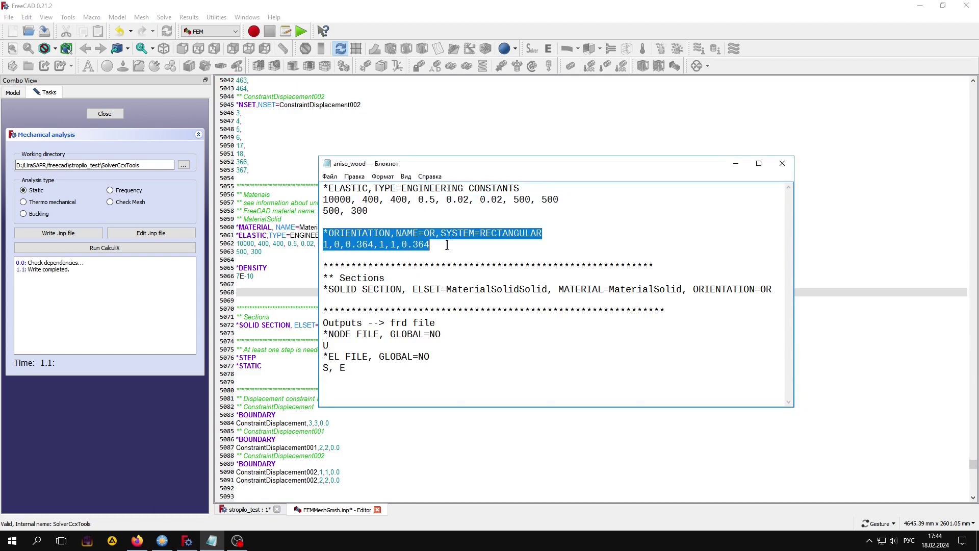
right_click(364, 243)
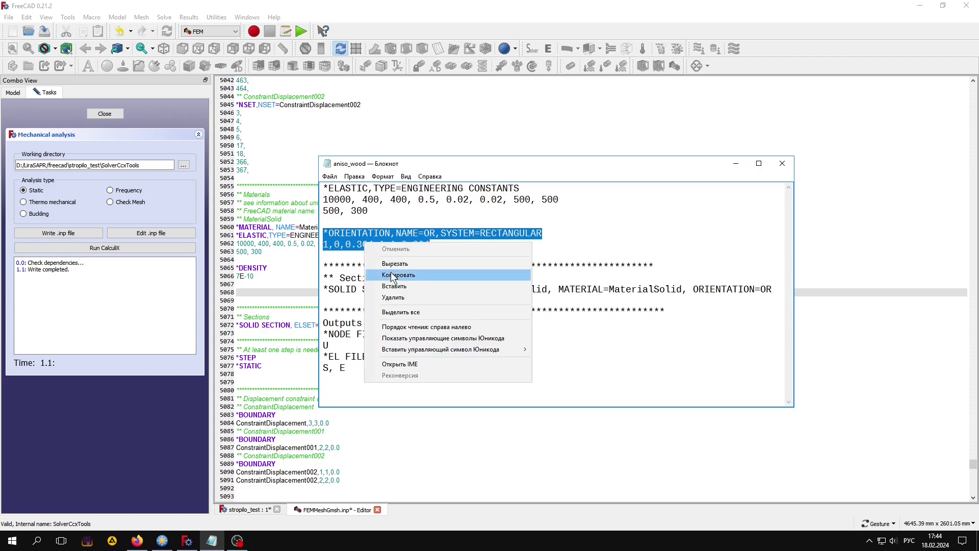
left_click(388, 277)
left_click(423, 6)
right_click(240, 291)
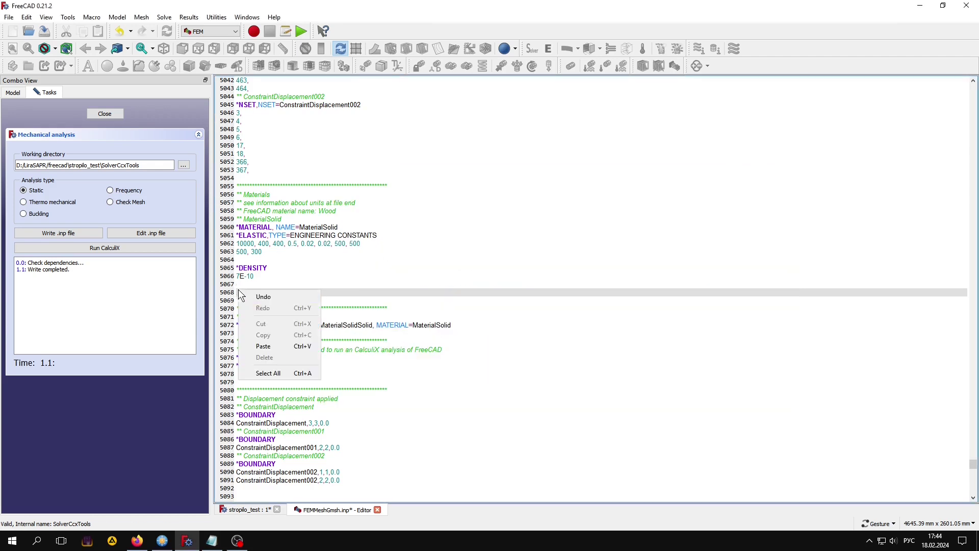
left_click(263, 346)
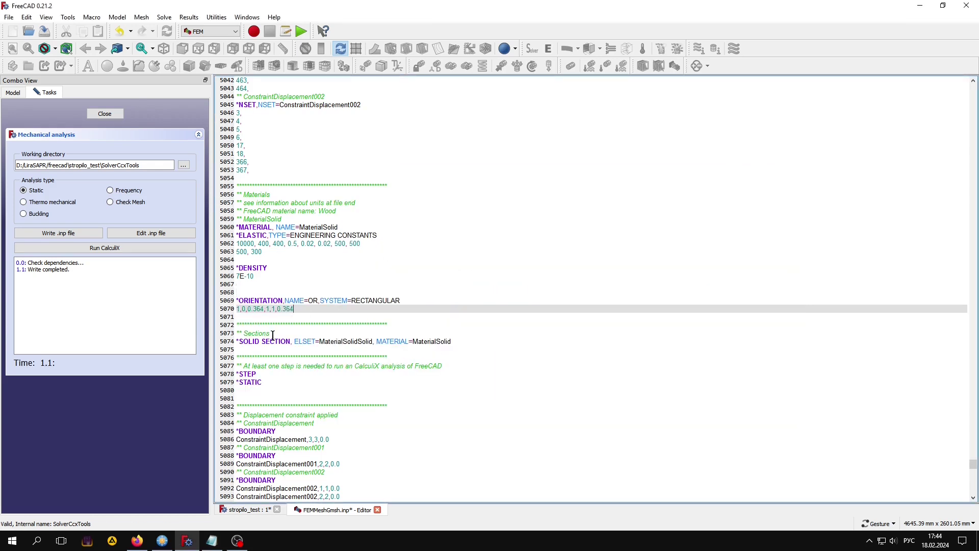
Append ', ORIENTATION=OR' to the end of the *SOLID SECTION line.
left_click(212, 541)
left_click_drag(683, 290, 773, 290)
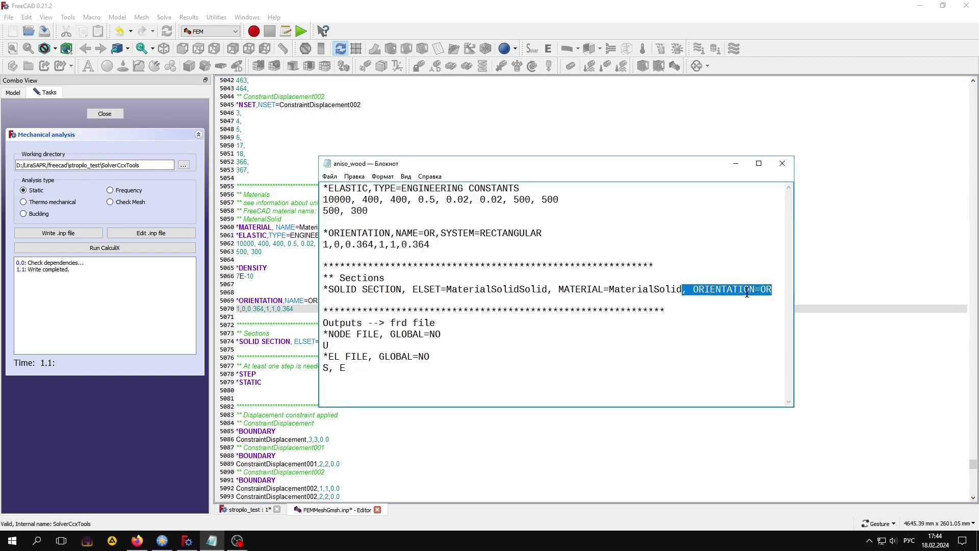
right_click(721, 294)
left_click(731, 331)
left_click(595, 5)
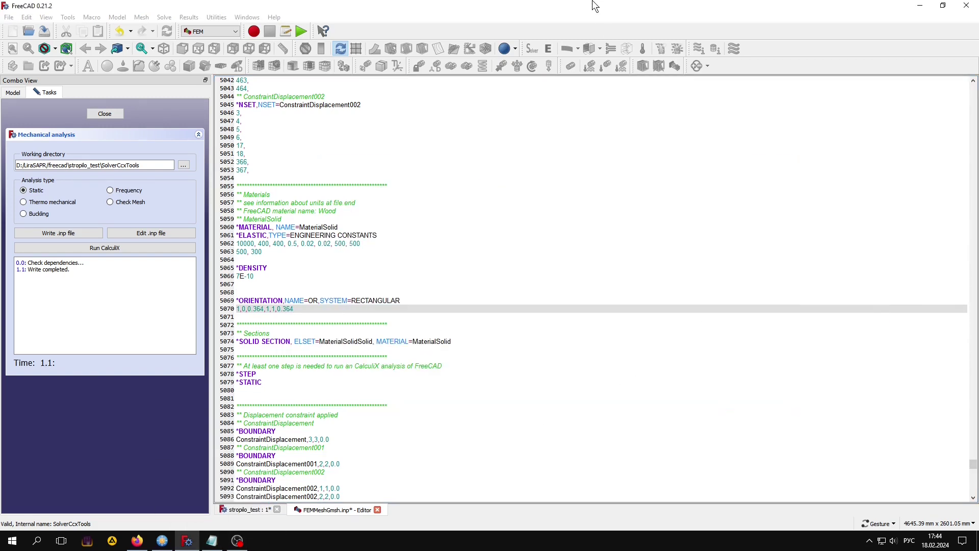
left_click(455, 341)
right_click(455, 336)
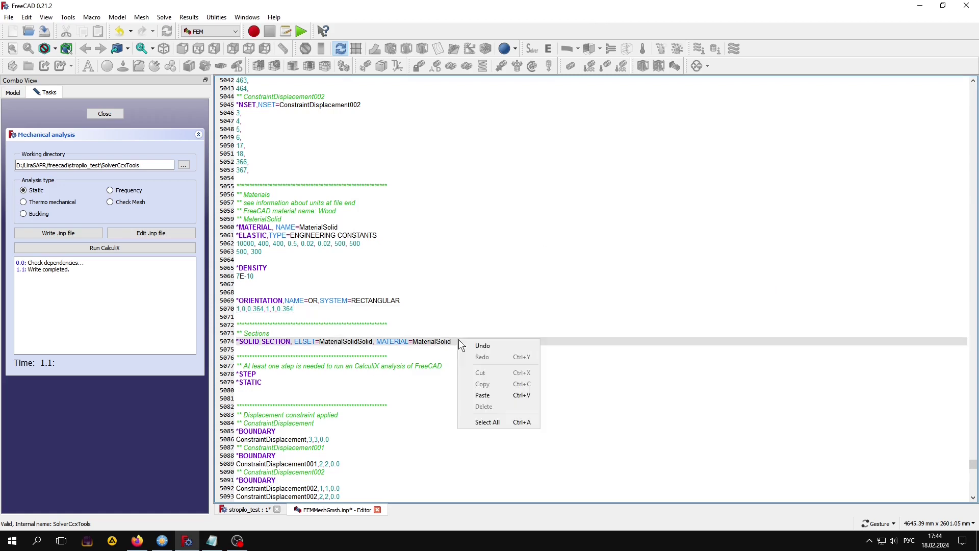
left_click(475, 396)
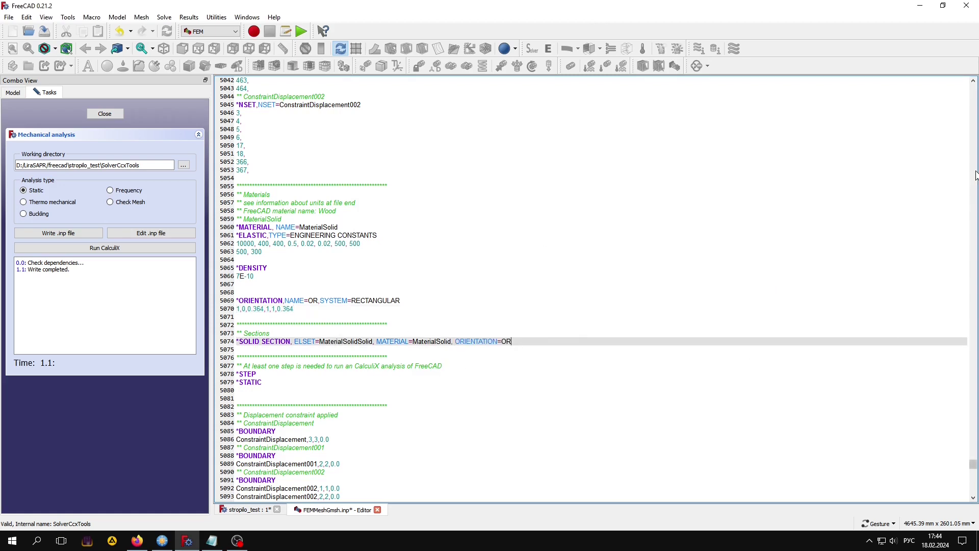
left_click_drag(973, 465, 973, 490)
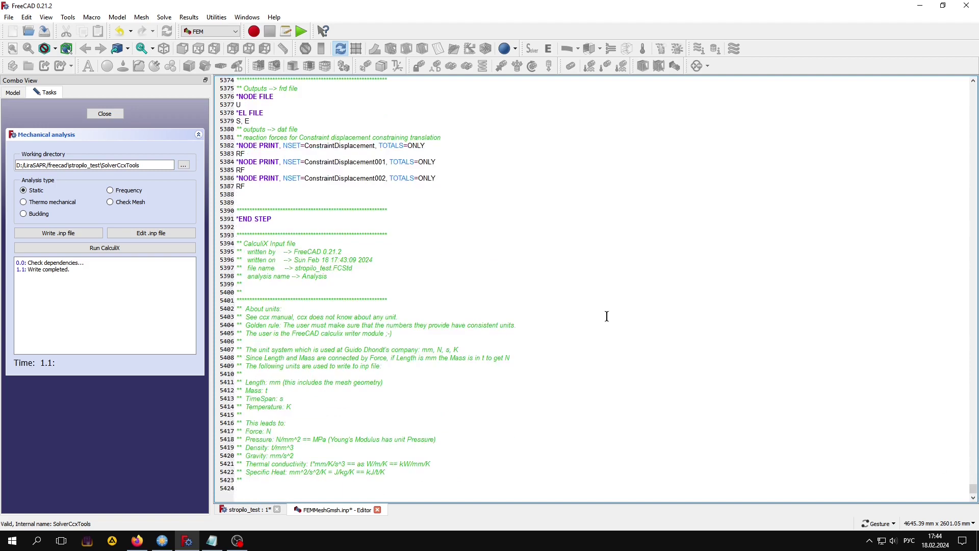
Copy ', GLOBAL=NO' from the notes onto the *NODE FILE line, removing the extra blank line.
scroll(407, 250, "up", 5)
left_click(211, 541)
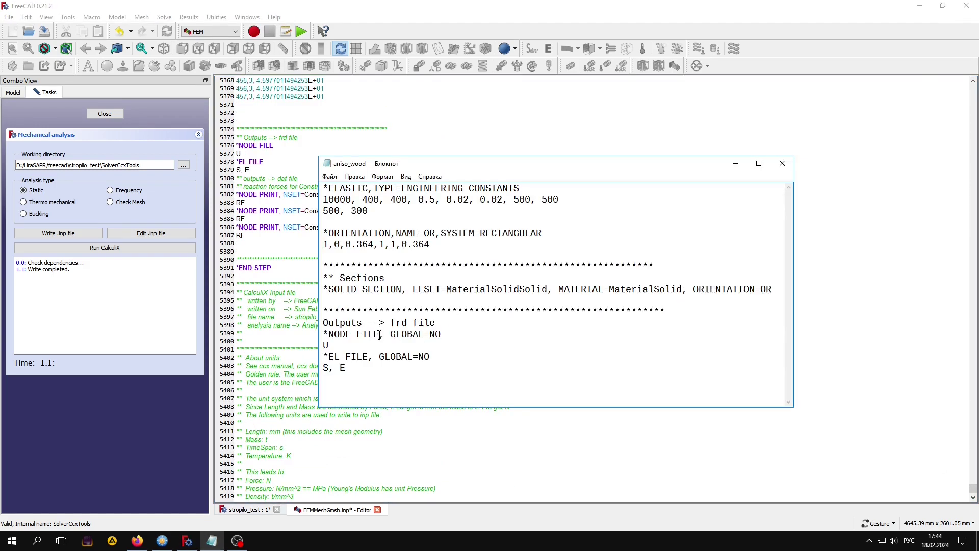
left_click_drag(379, 335, 442, 334)
right_click(411, 335)
left_click(445, 367)
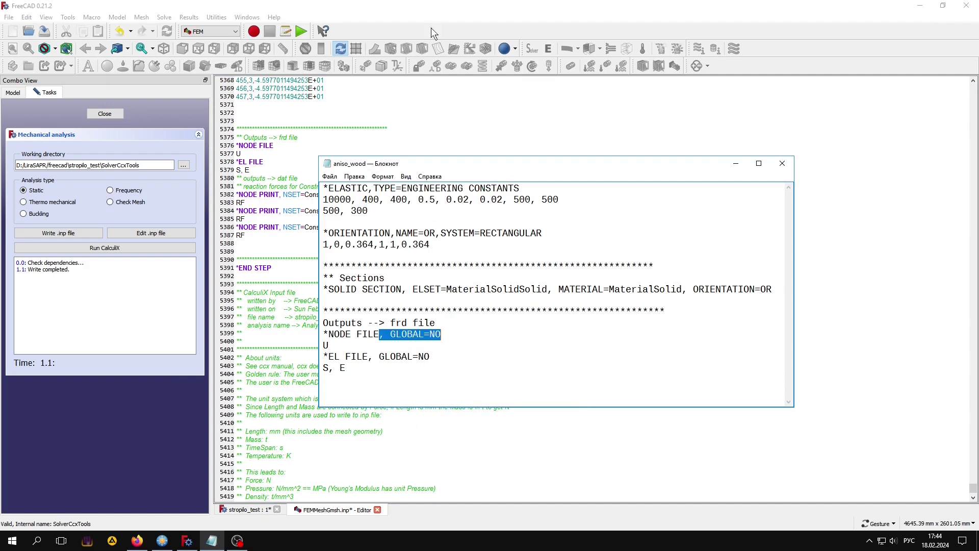
left_click(436, 6)
left_click(276, 147)
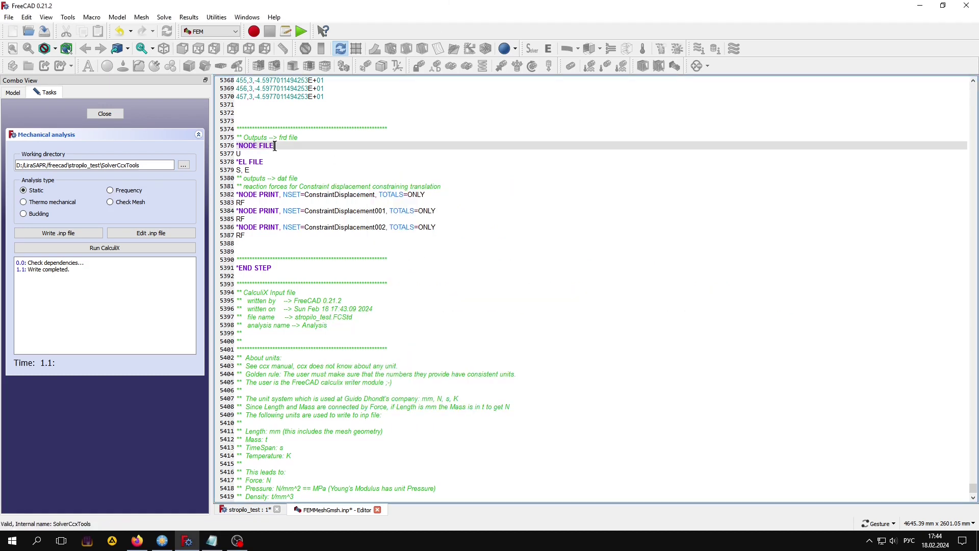
right_click(276, 147)
left_click(300, 203)
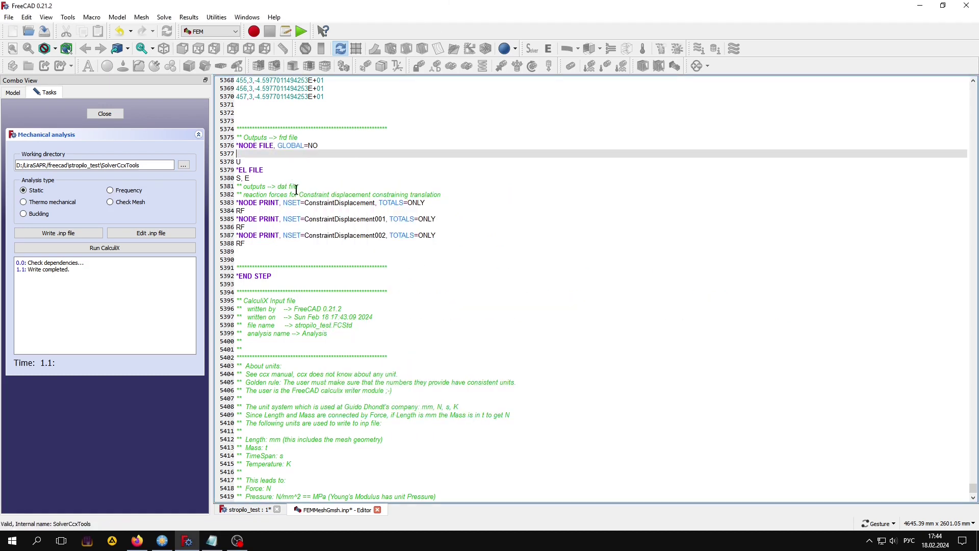
left_click(322, 146)
key("Delete")
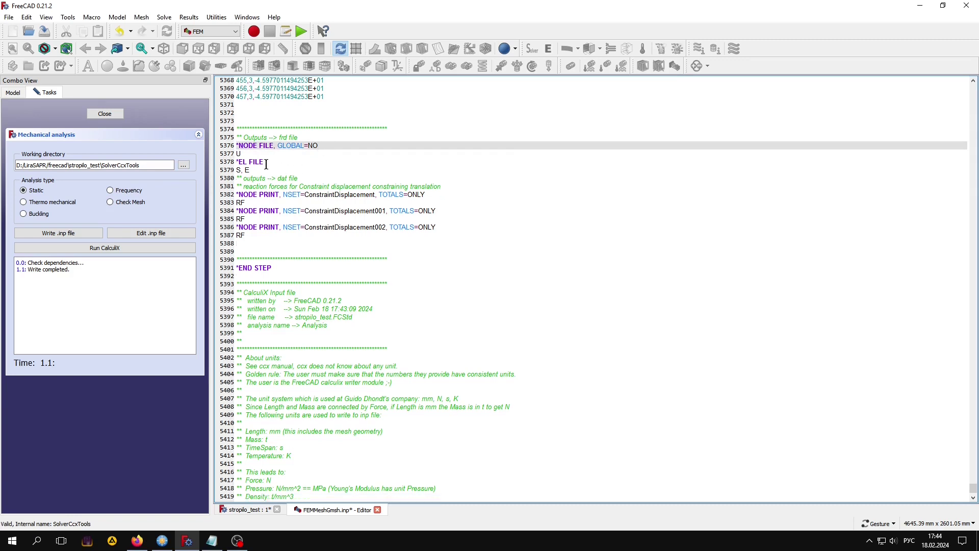
Append GLOBAL=NO to the *EL FILE line and delete its extra blank line.
left_click(266, 162)
right_click(265, 162)
left_click(295, 214)
left_click(313, 162)
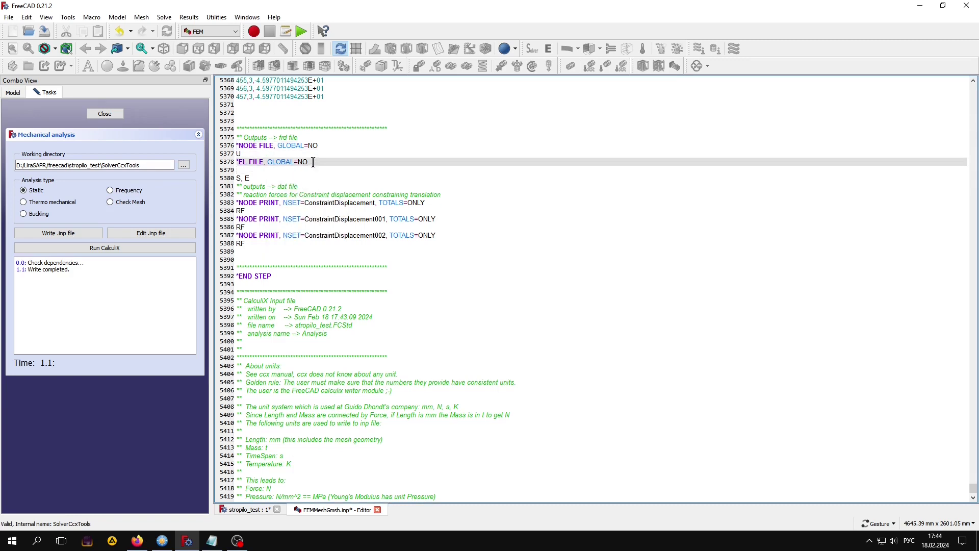
key("Delete")
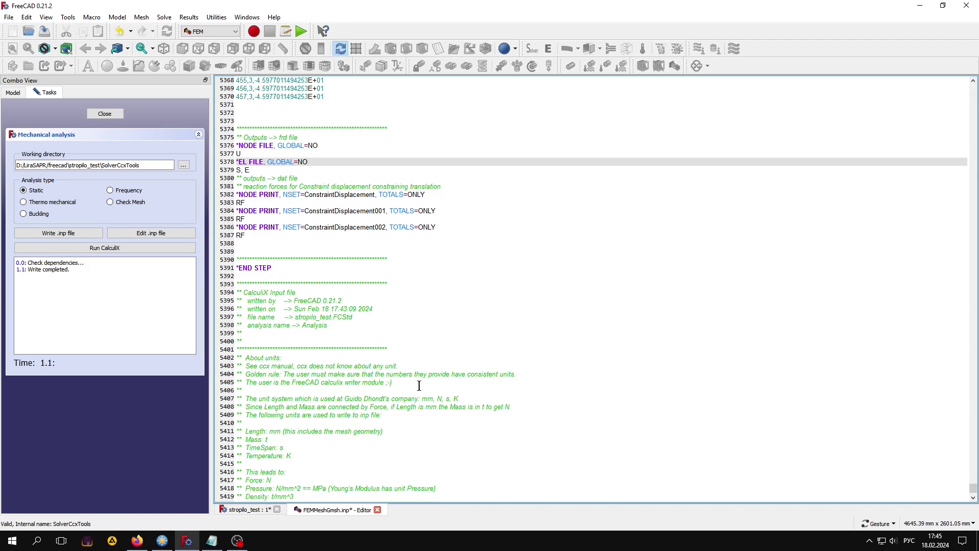
Close the edited input file and run the CalculiX analysis.
left_click(378, 510)
left_click(444, 283)
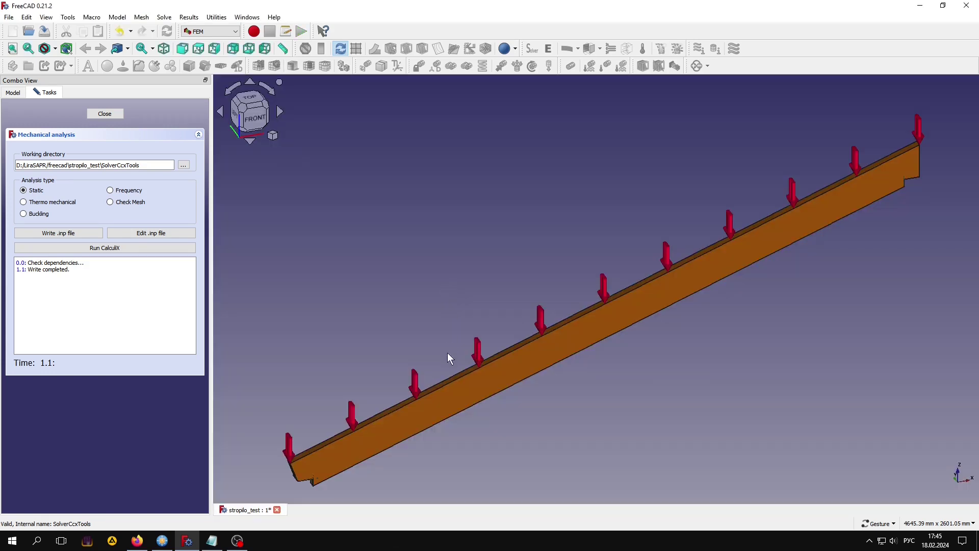
left_click(100, 249)
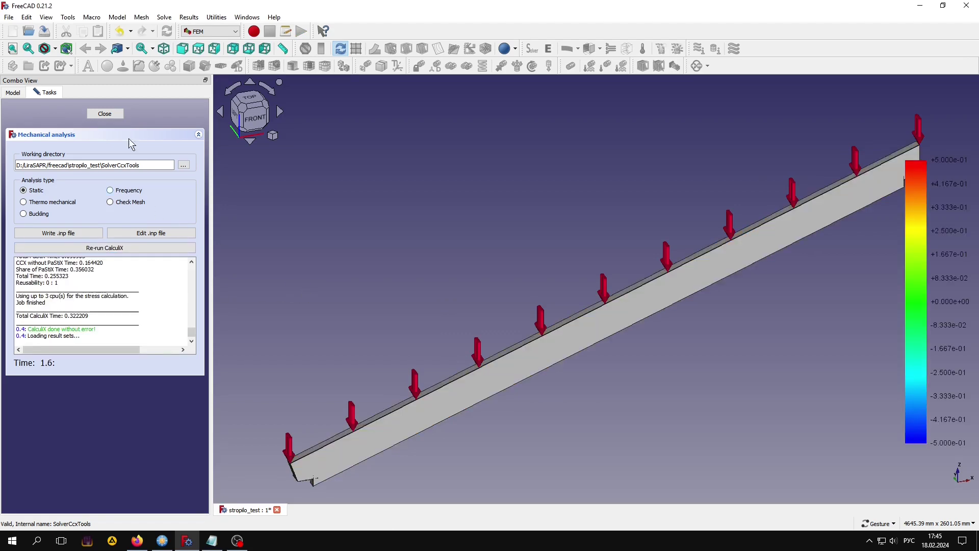
left_click(109, 114)
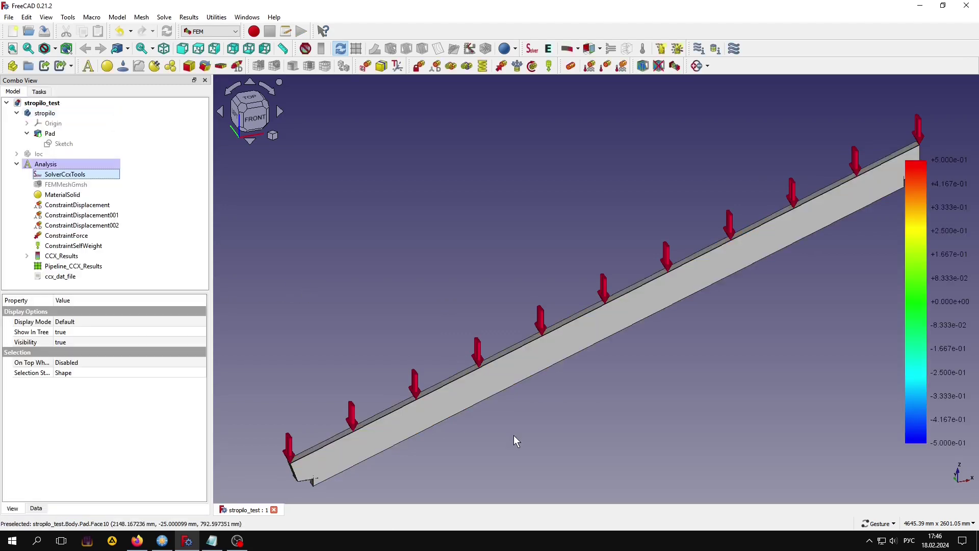
In front view, hide the stropilo solid body and open Pipeline_CCX_Results display options.
left_click(265, 118)
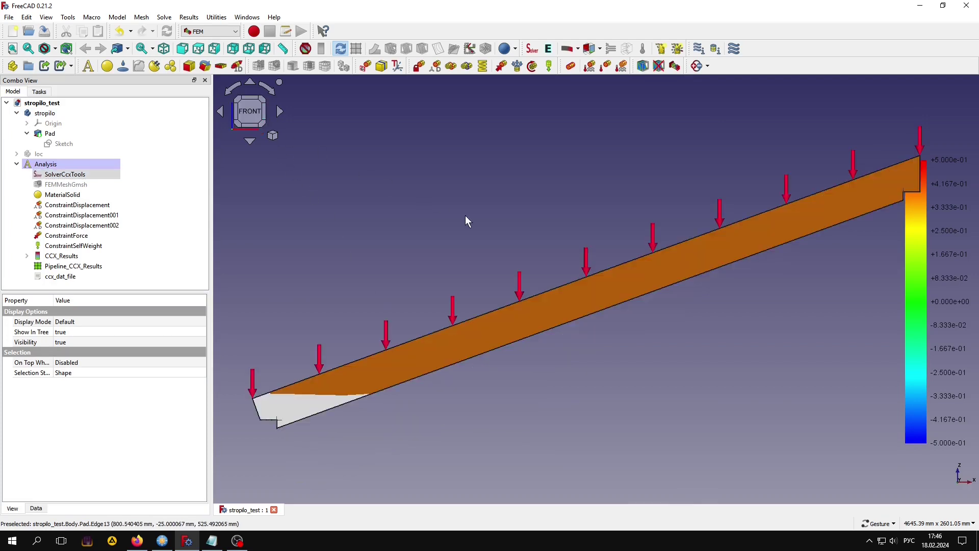
left_click(45, 113)
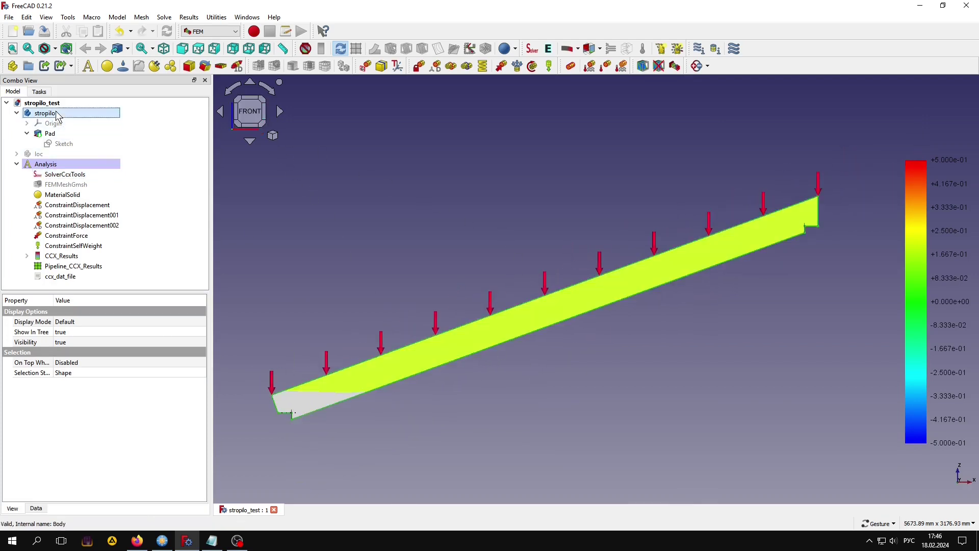
key("space")
left_click(494, 405)
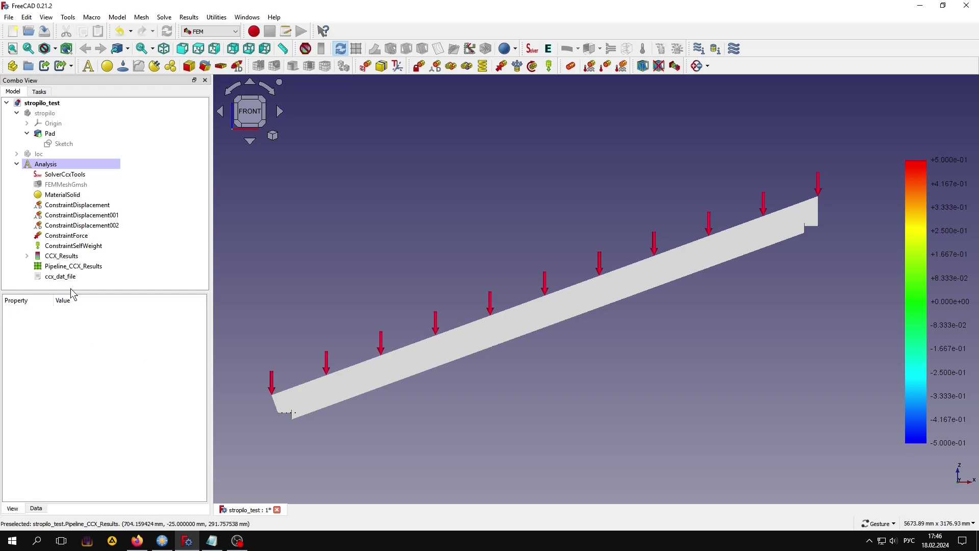
double_click(83, 263)
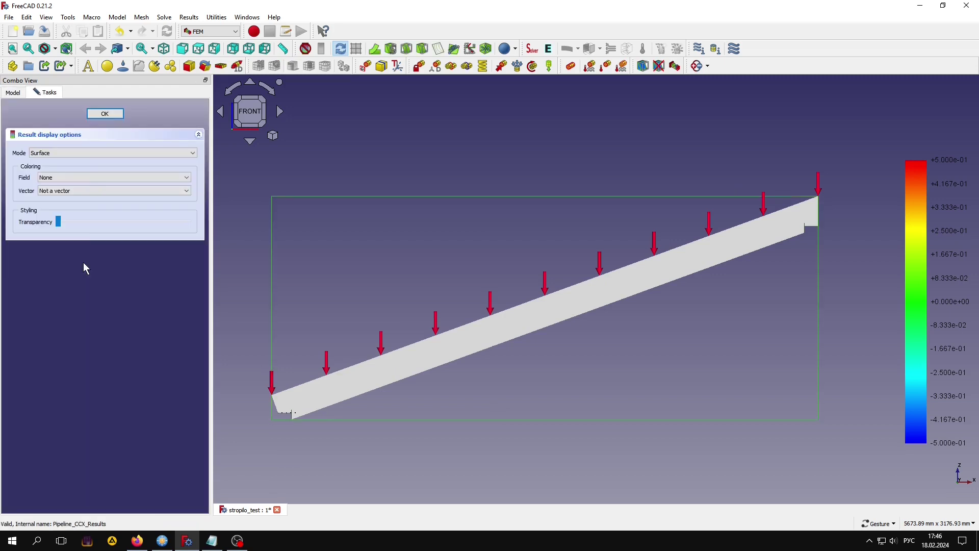
Colour the rafter by the Z component of Displacement.
left_click(79, 177)
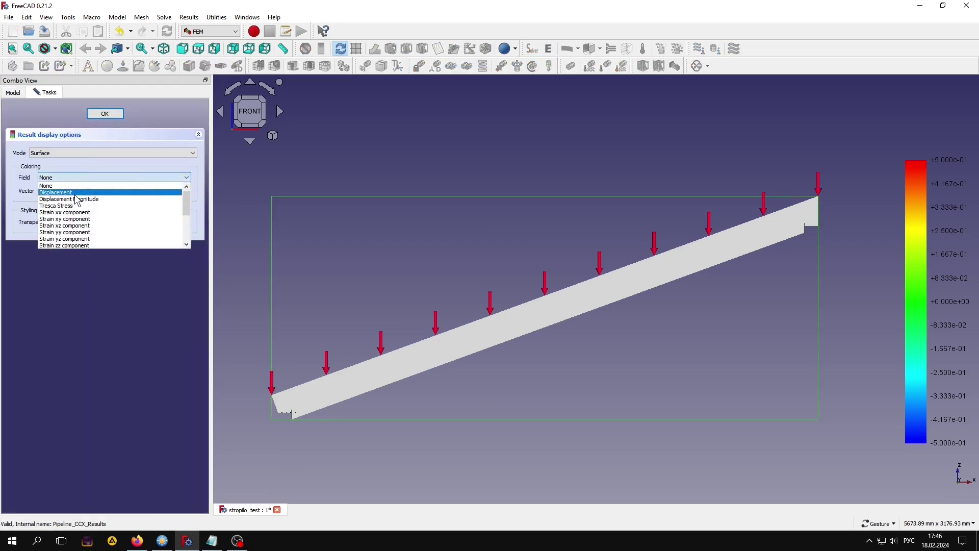
left_click(75, 194)
left_click(72, 190)
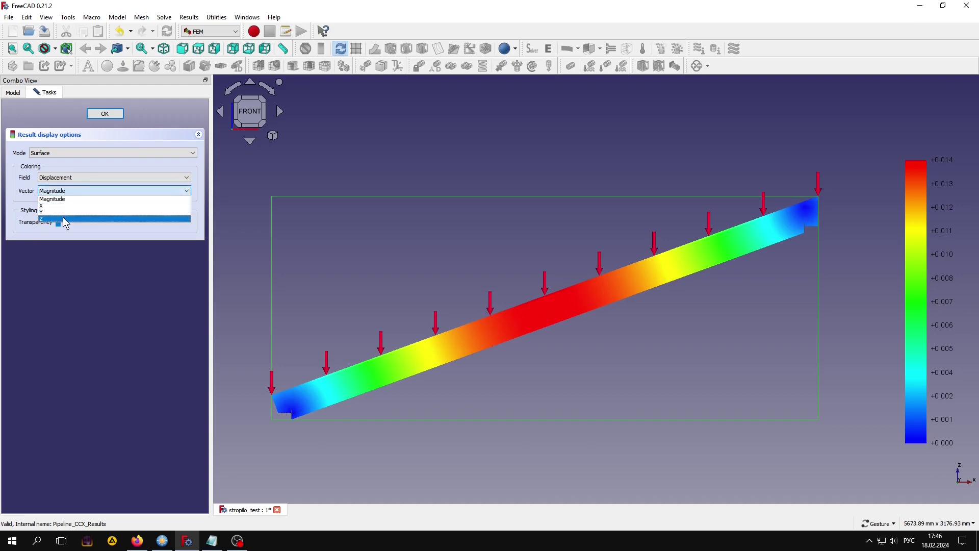
left_click(66, 218)
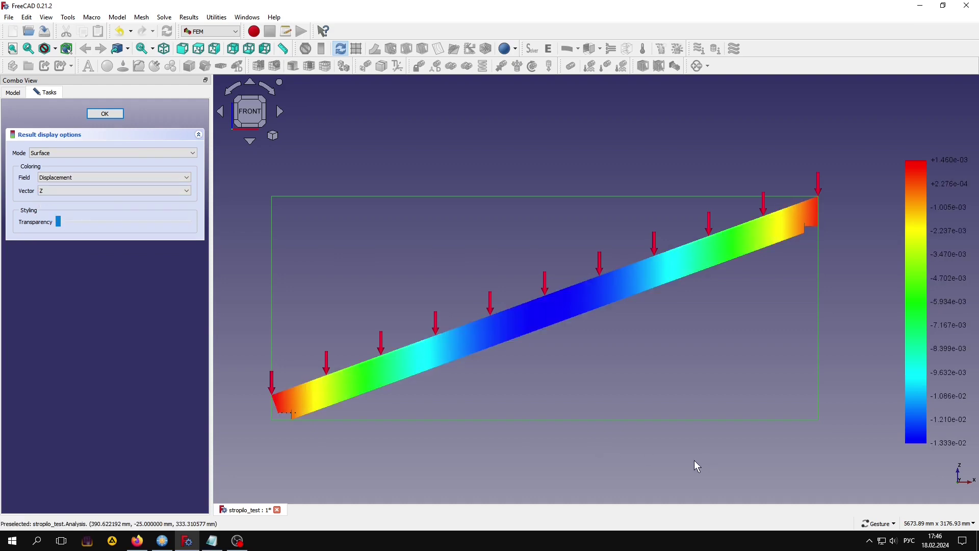
Switch the colour scale legend to the Red-White-Blue gradient.
double_click(922, 255)
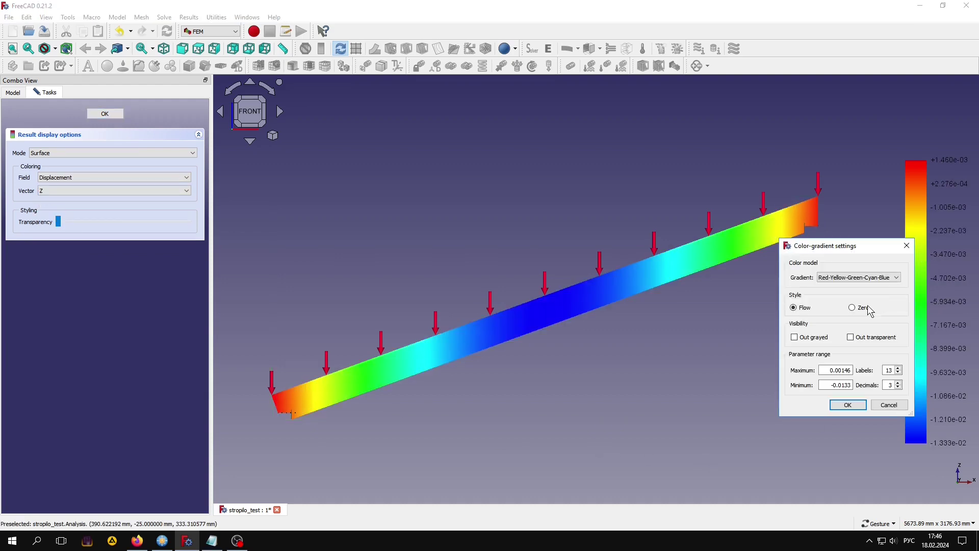
left_click(859, 277)
left_click(862, 299)
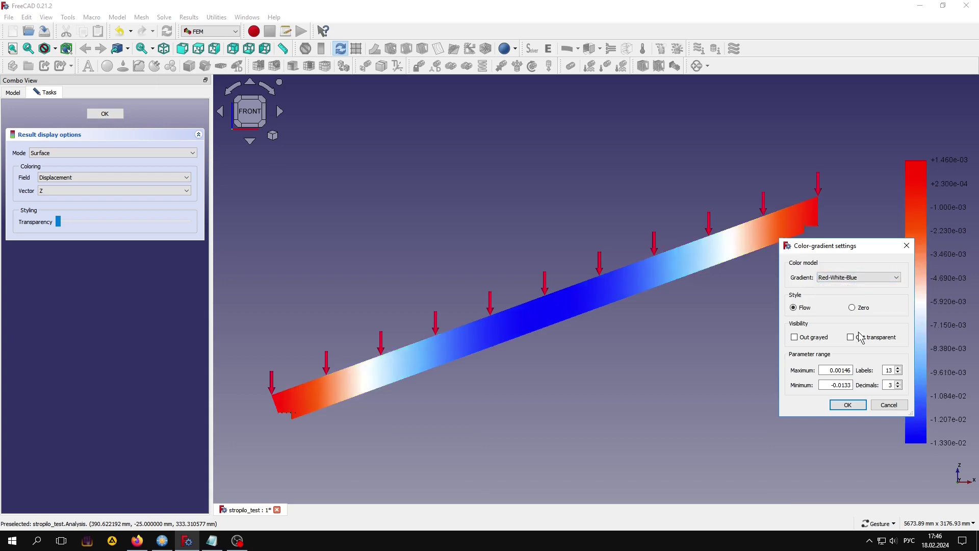
left_click(848, 405)
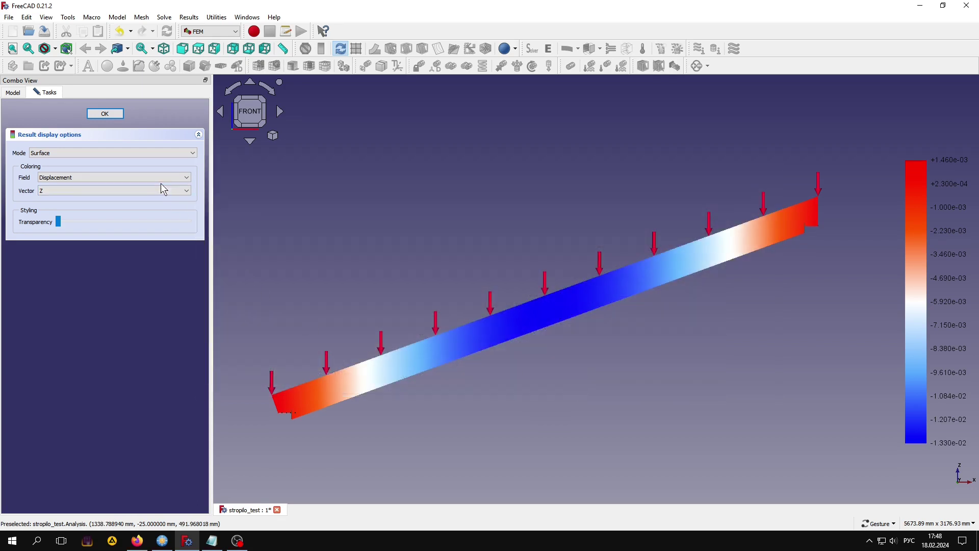
Switch the displayed result field to Stress xx component.
left_click(160, 179)
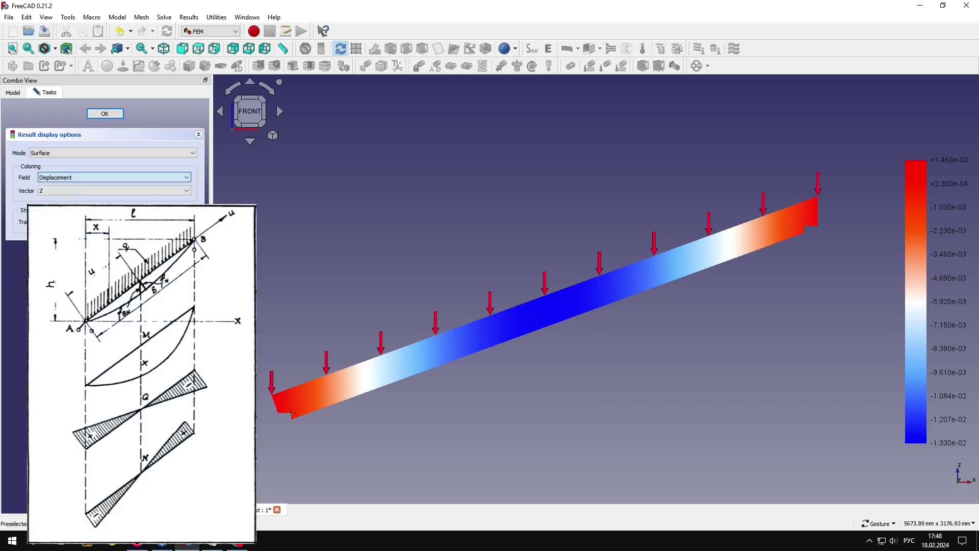
left_click(131, 230)
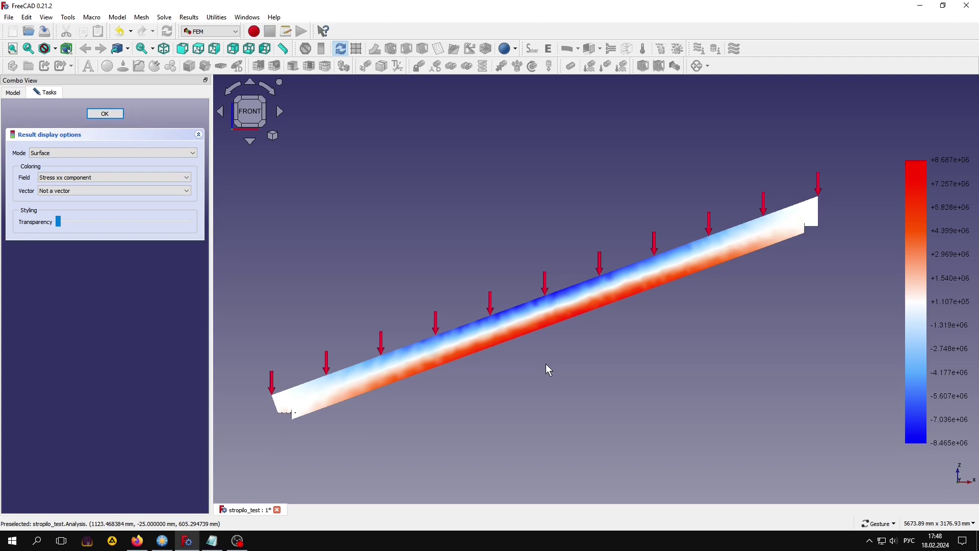
Switch the displayed result field to Stress xz component.
left_click(108, 177)
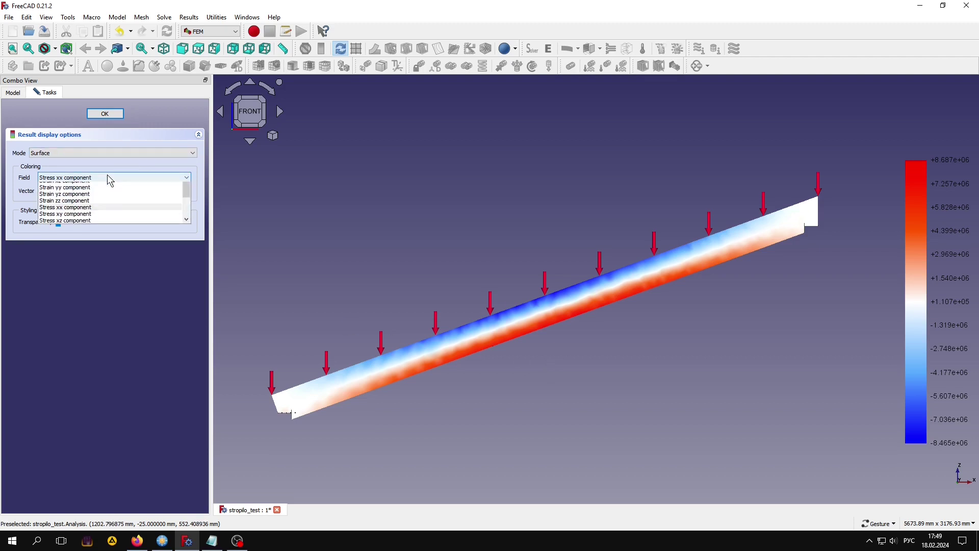
scroll(85, 219, "down", 1)
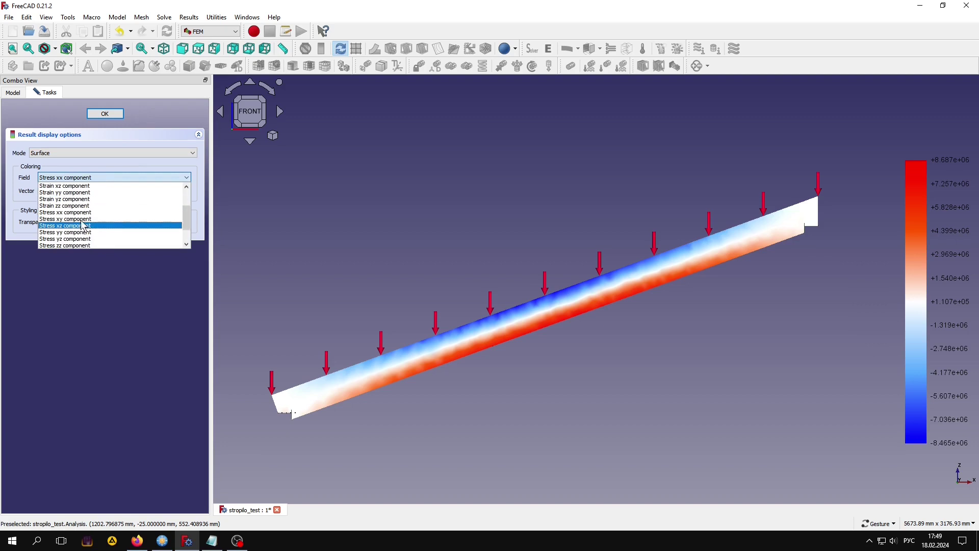
left_click(81, 225)
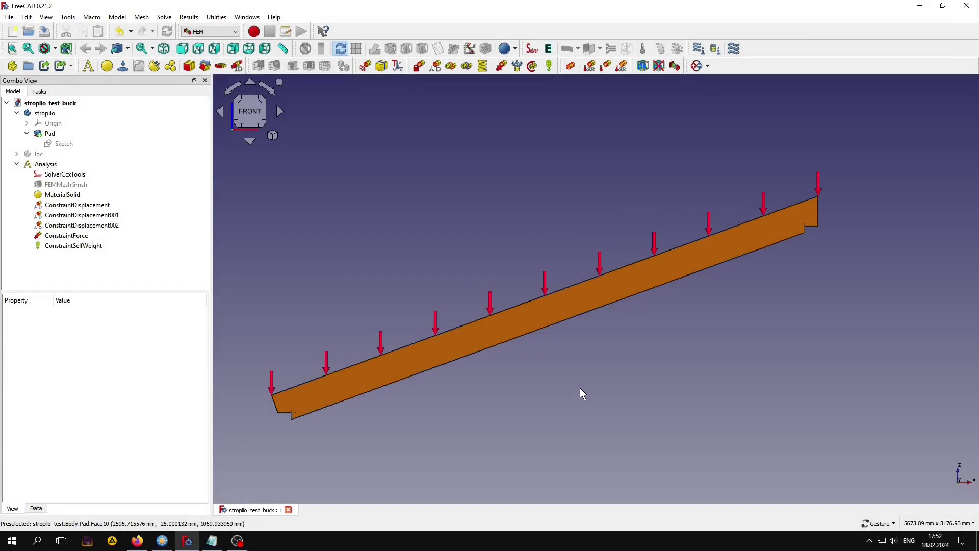
Change SolverCcxTools' Buckling Factors property from 1 to 3 in the Data properties.
left_click(74, 175)
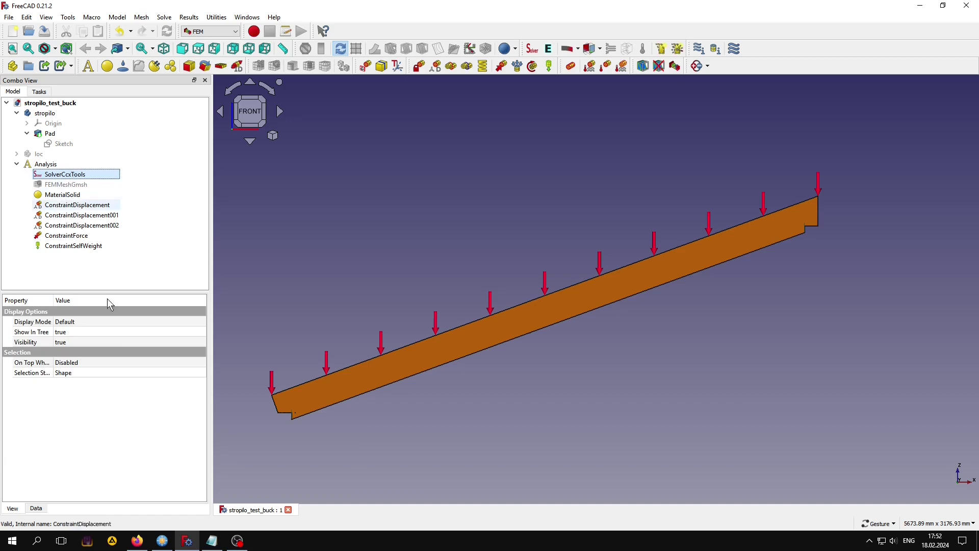
left_click(37, 508)
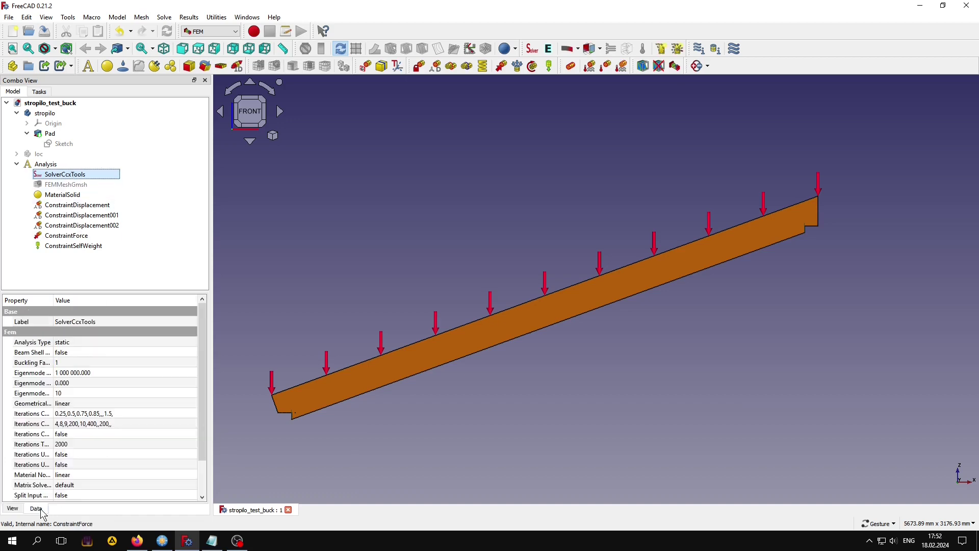
left_click_drag(72, 304, 86, 305)
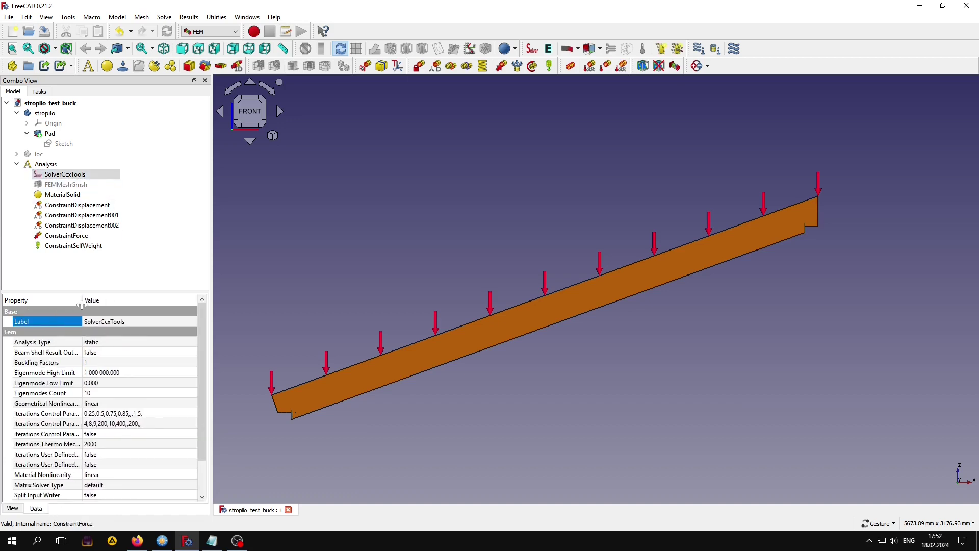
left_click(32, 364)
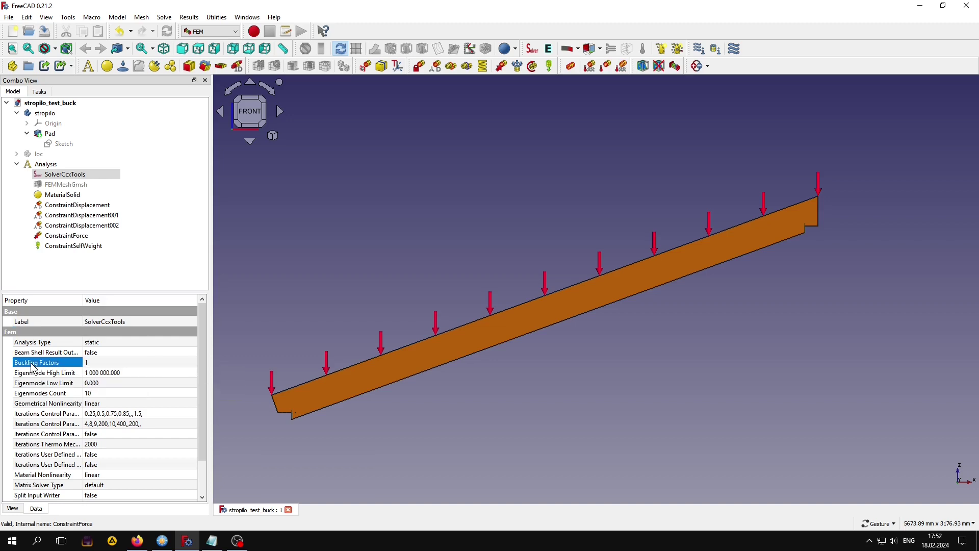
left_click(106, 362)
type("3")
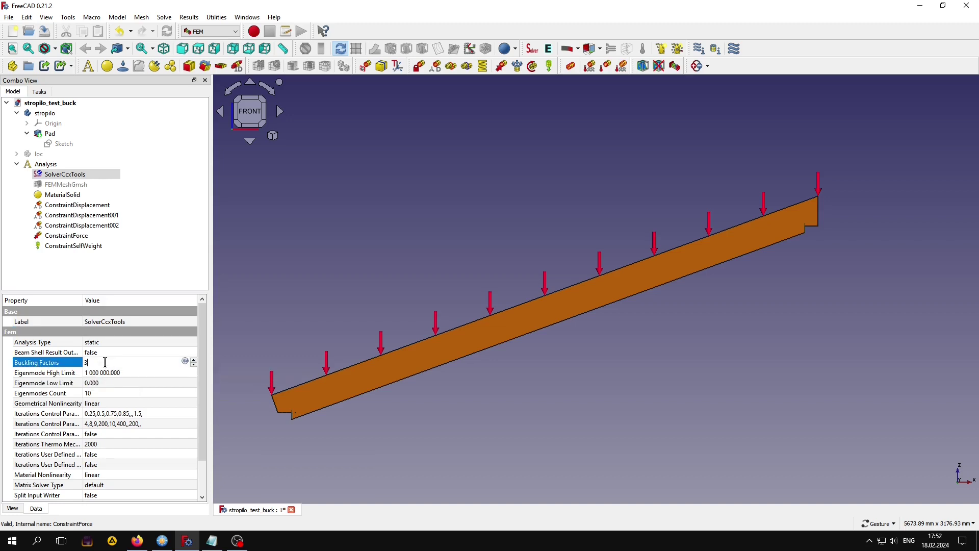
left_click(262, 310)
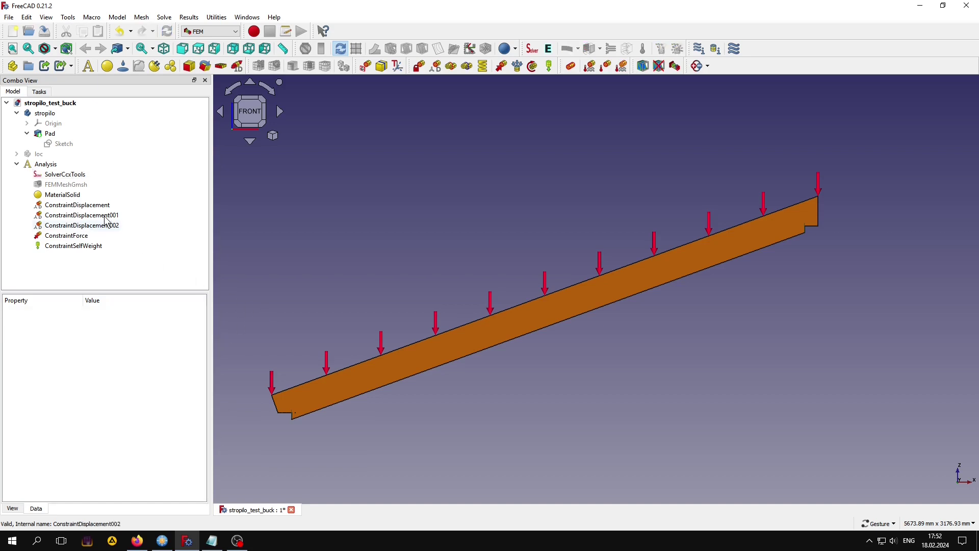
Set the solver's analysis type to Buckling, write the .inp file and open it for editing.
double_click(67, 174)
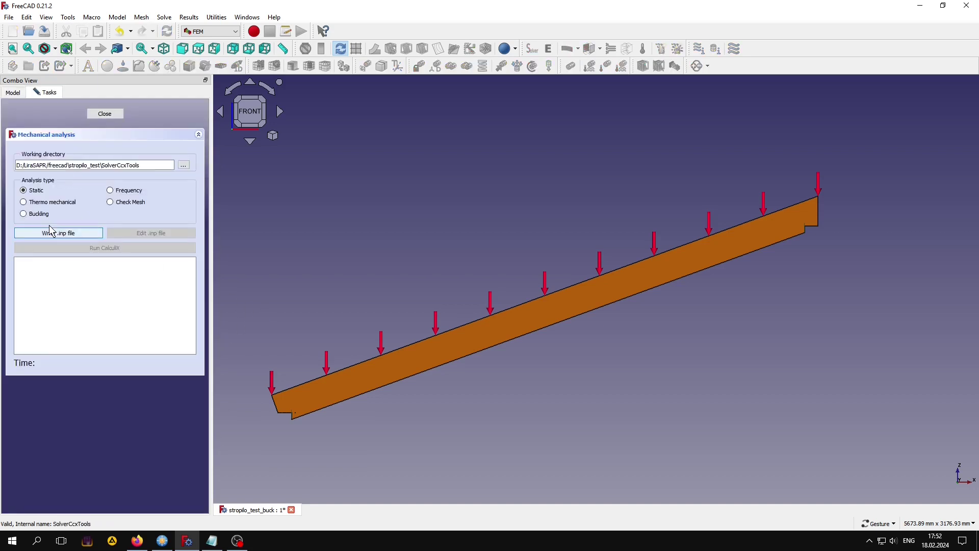
left_click(39, 214)
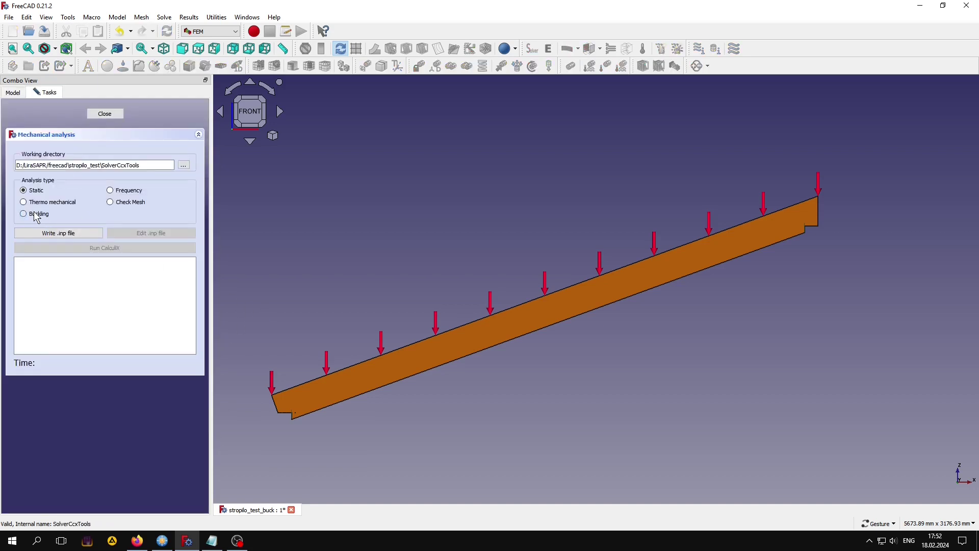
left_click(64, 233)
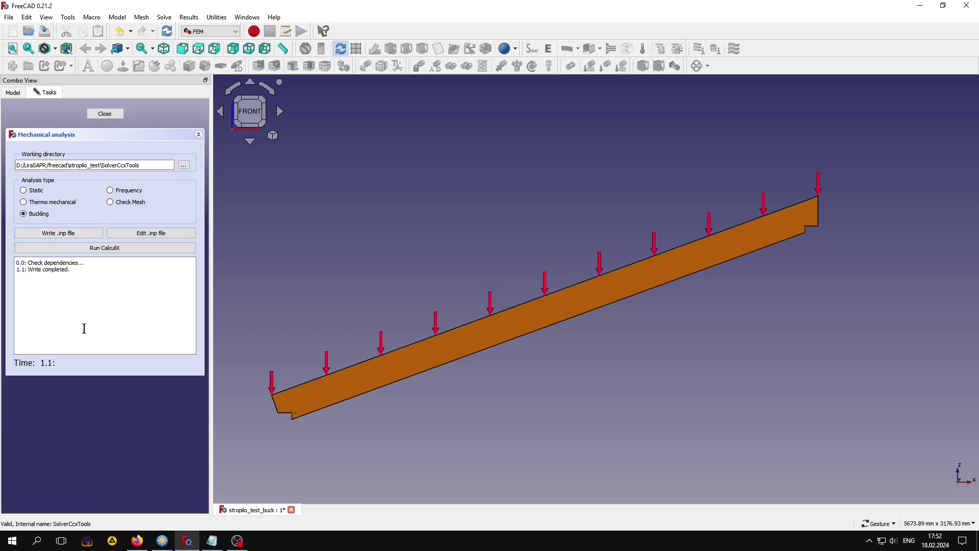
left_click(147, 238)
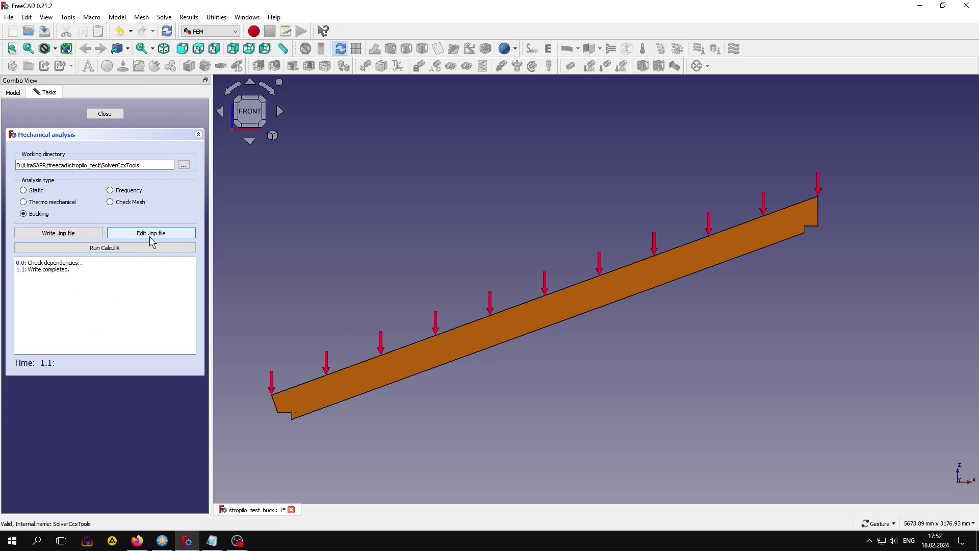
Add ',TYPE=ENGINEERING CONSTANTS' after *ELASTIC on line 5061, copied from the aniso_wood notes.
left_click_drag(975, 91, 960, 456)
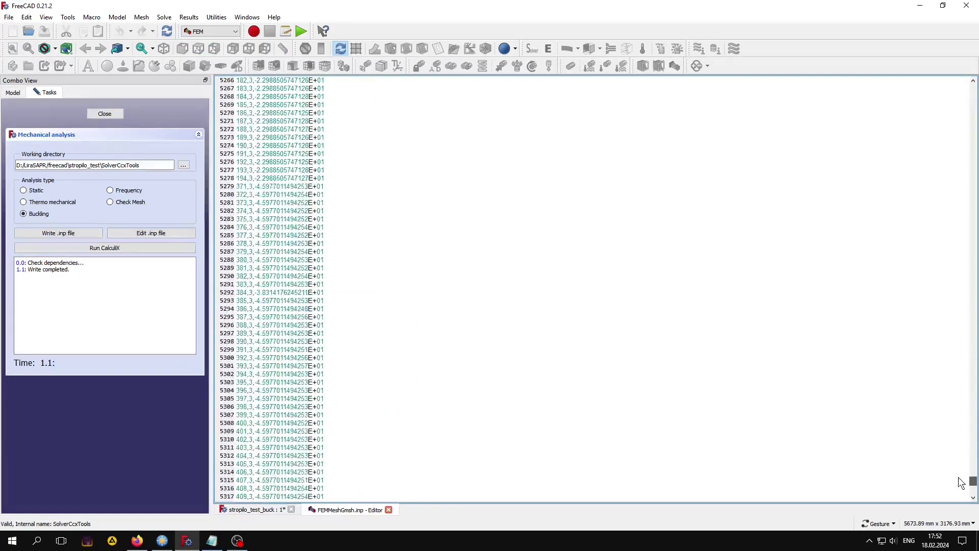
left_click_drag(960, 455, 961, 474)
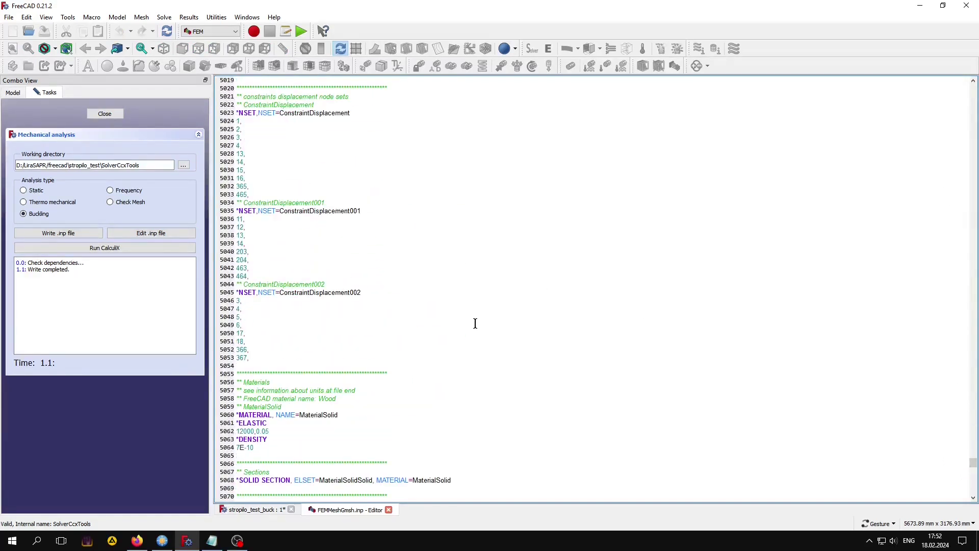
scroll(470, 327, "down", 2)
scroll(470, 326, "down", 4)
scroll(472, 328, "down", 3)
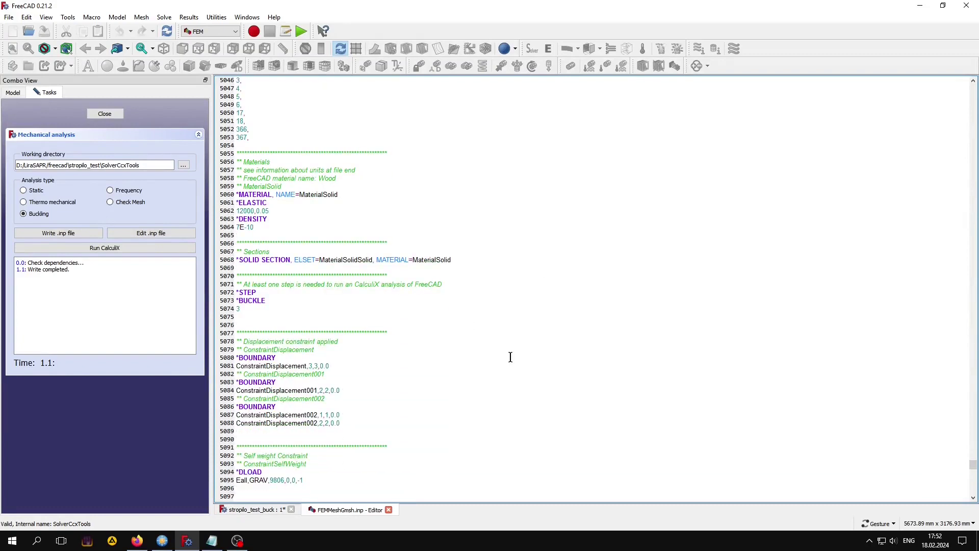
left_click(212, 542)
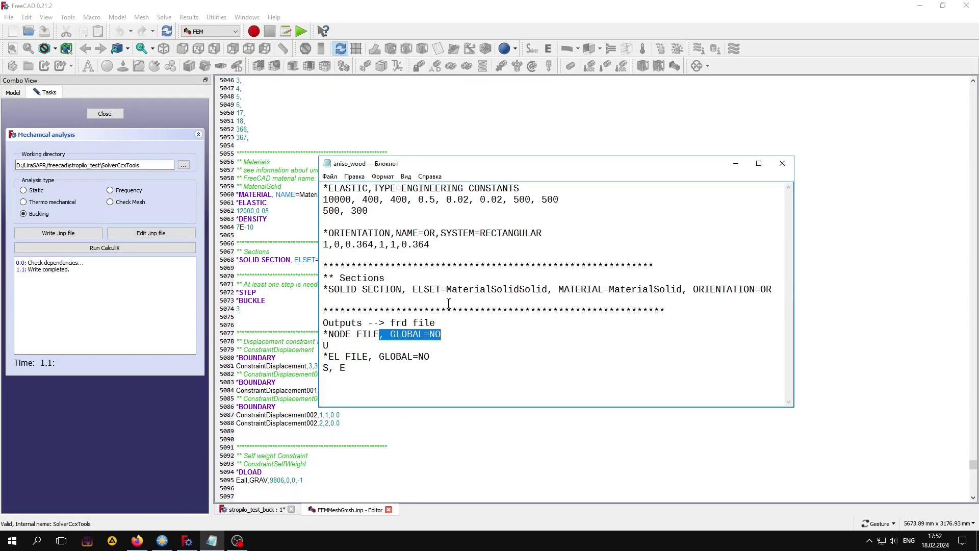
left_click_drag(368, 189, 519, 189)
key("ctrl+c")
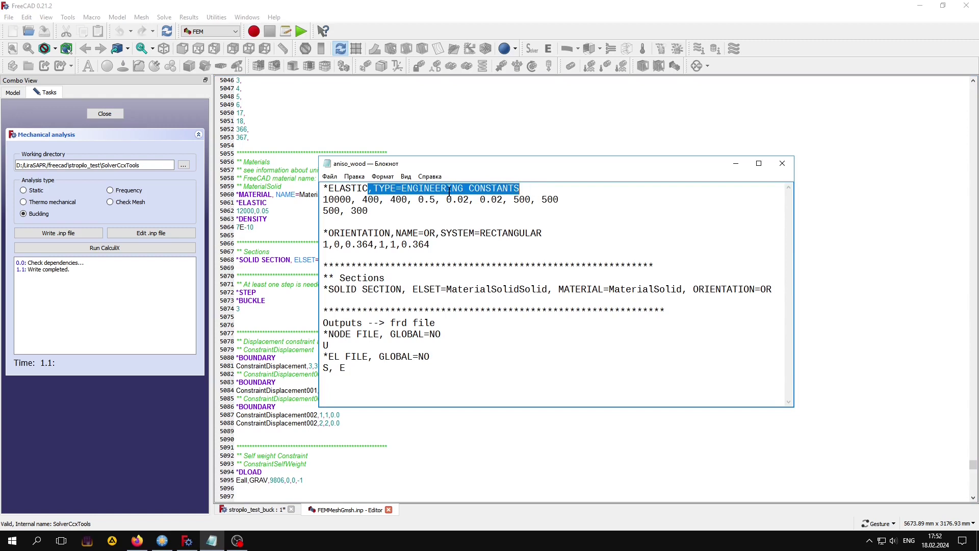
right_click(447, 184)
left_click(470, 220)
left_click(461, 2)
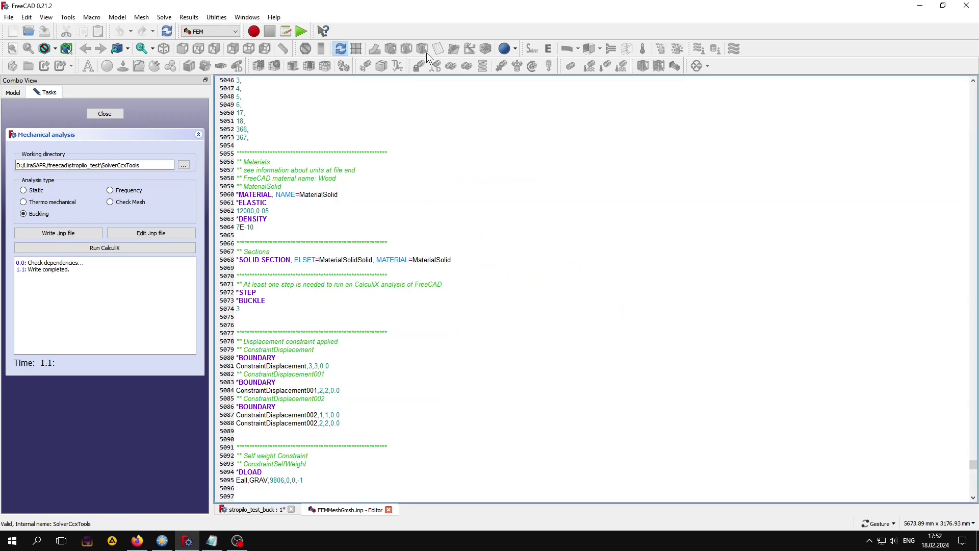
left_click(273, 203)
right_click(273, 203)
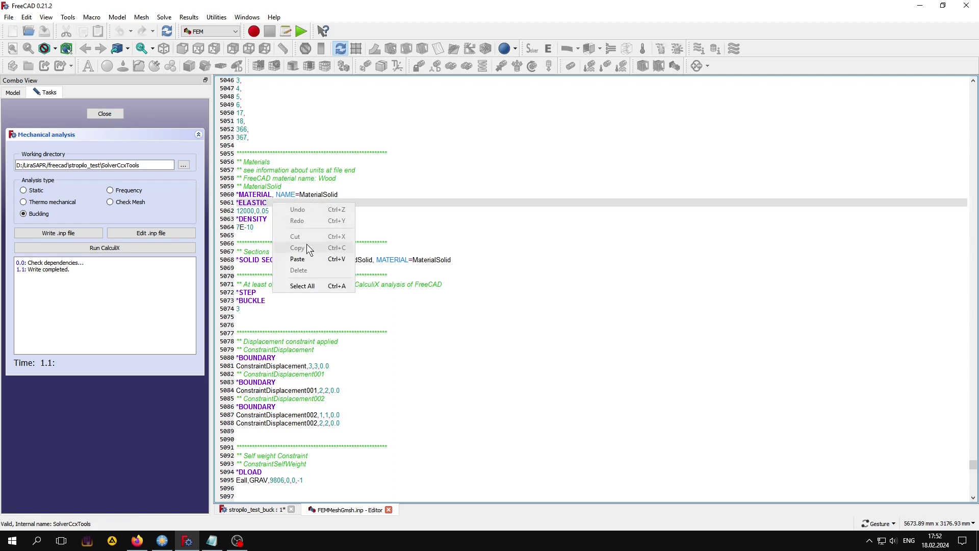
left_click(307, 255)
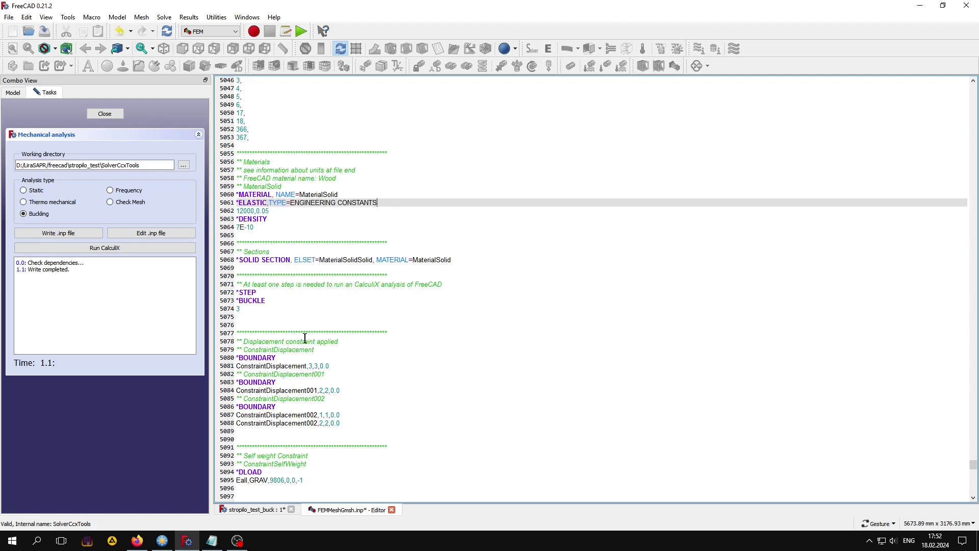
Replace the isotropic values with the wood constants (10000, 400, 400 … 500, 300) and save the file.
left_click(222, 546)
left_click(323, 199)
left_click_drag(324, 198, 374, 211)
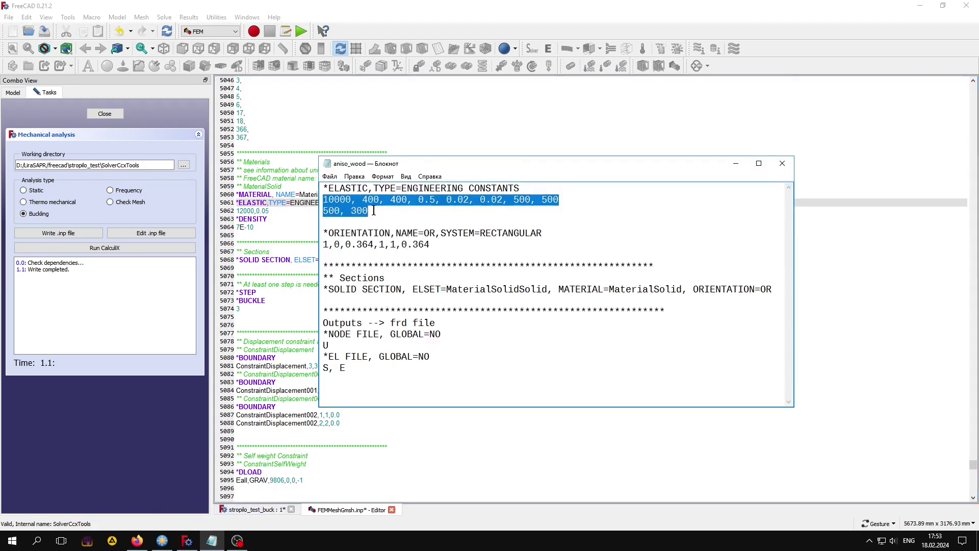
right_click(354, 208)
left_click(377, 236)
left_click(380, 25)
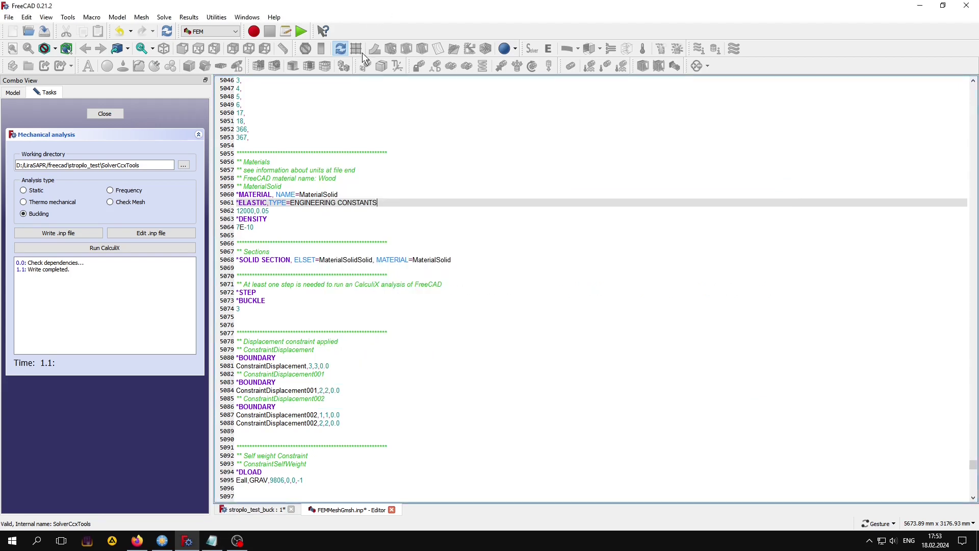
left_click_drag(236, 211, 272, 210)
right_click(272, 209)
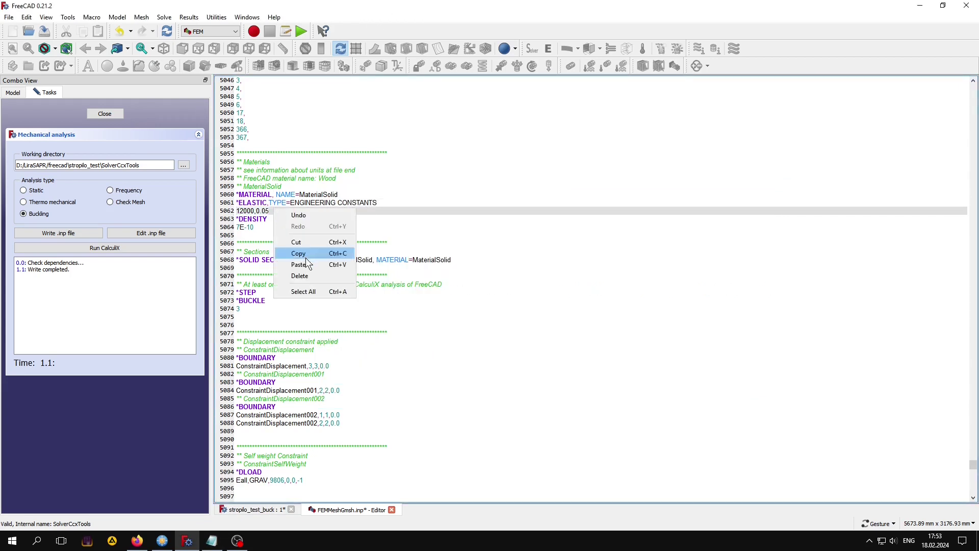
left_click(306, 258)
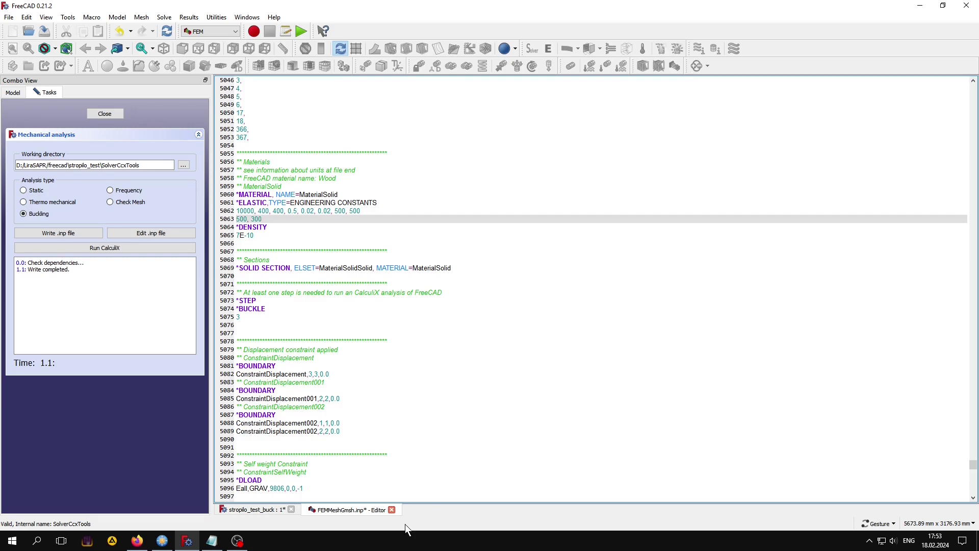
left_click(392, 509)
left_click(448, 284)
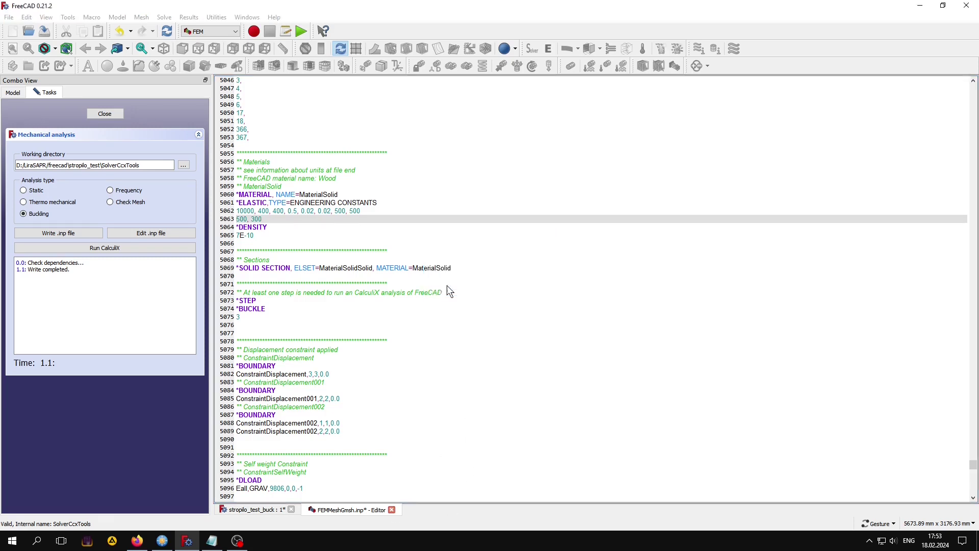
Run the CalculiX buckling analysis and close the solver task panel.
left_click(80, 248)
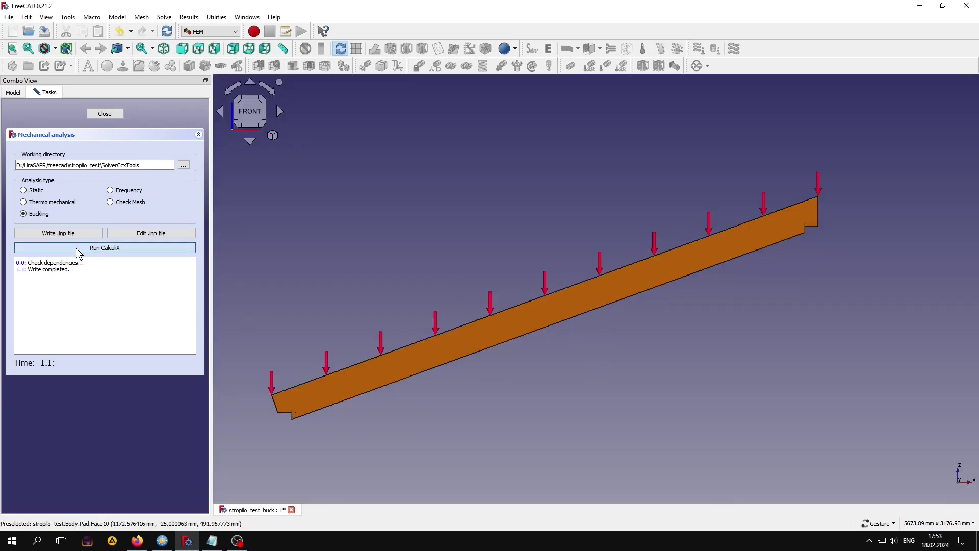
left_click(105, 114)
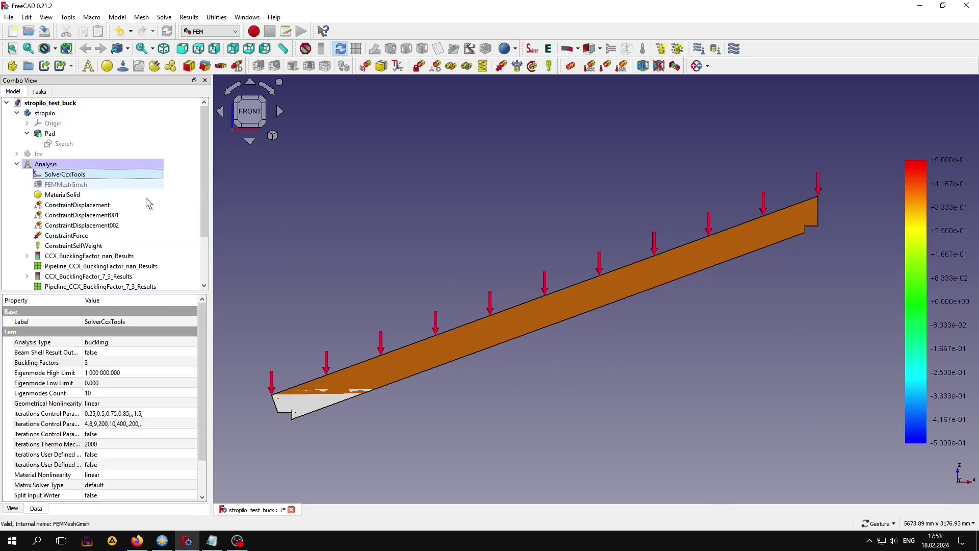
left_click(45, 112)
left_click(264, 236)
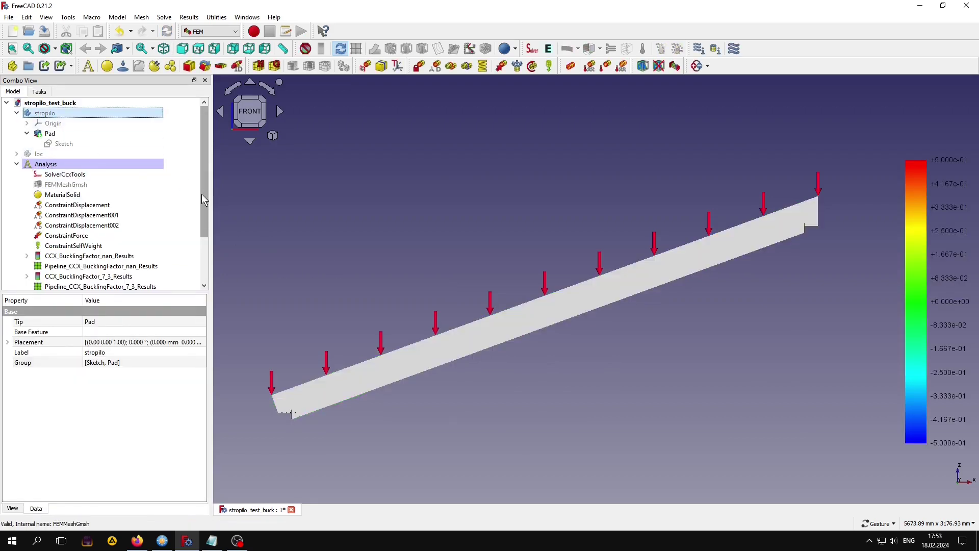
left_click_drag(203, 194, 203, 240)
Toggle visibility of the buckling result pipelines, including factor 7.3, and select the ccx_dat_file.
left_click(102, 245)
key("space")
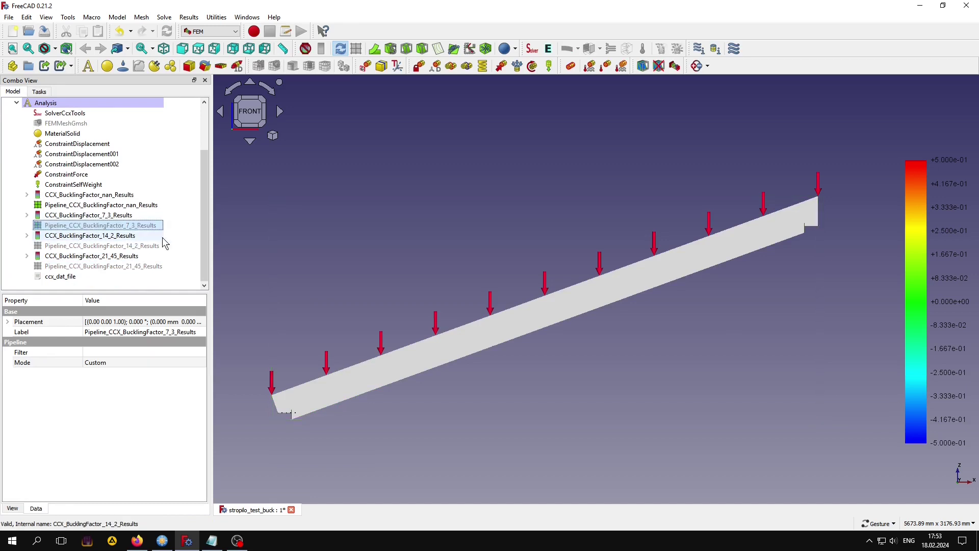
left_click(102, 226)
key("space")
key("space")
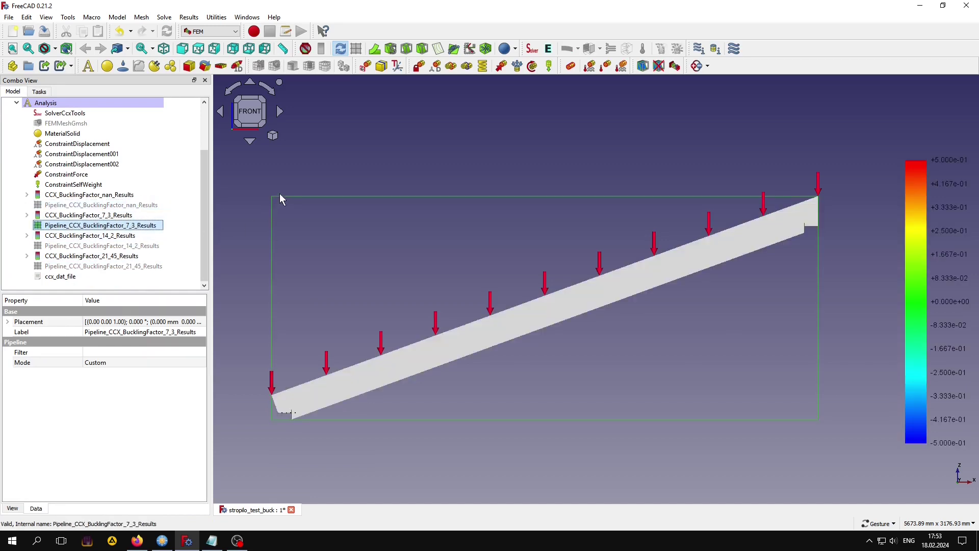
left_click(280, 160)
left_click(50, 281)
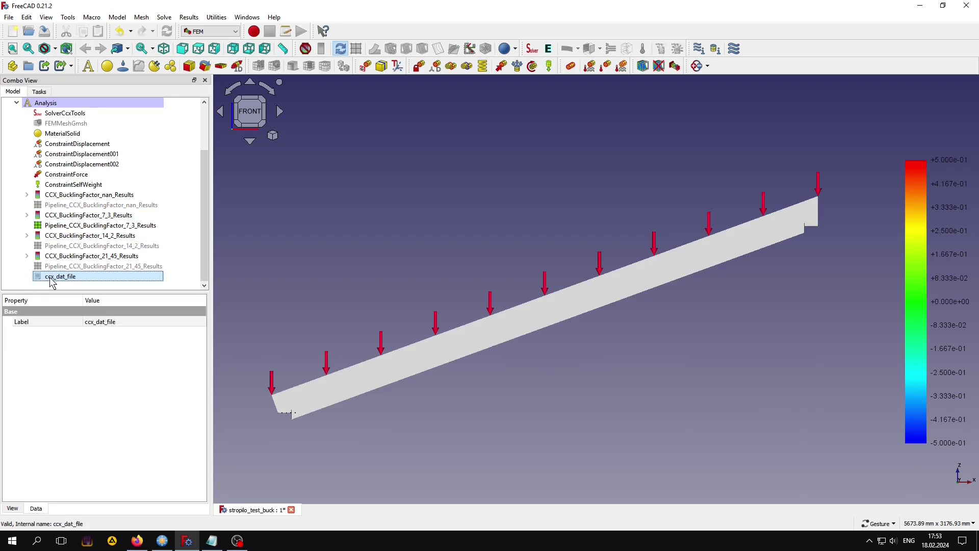
double_click(52, 280)
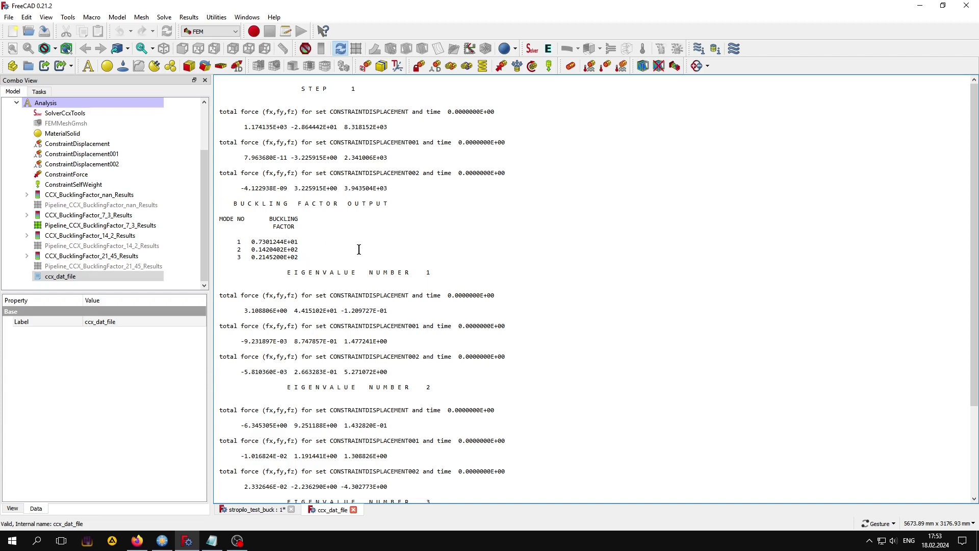
left_click(353, 509)
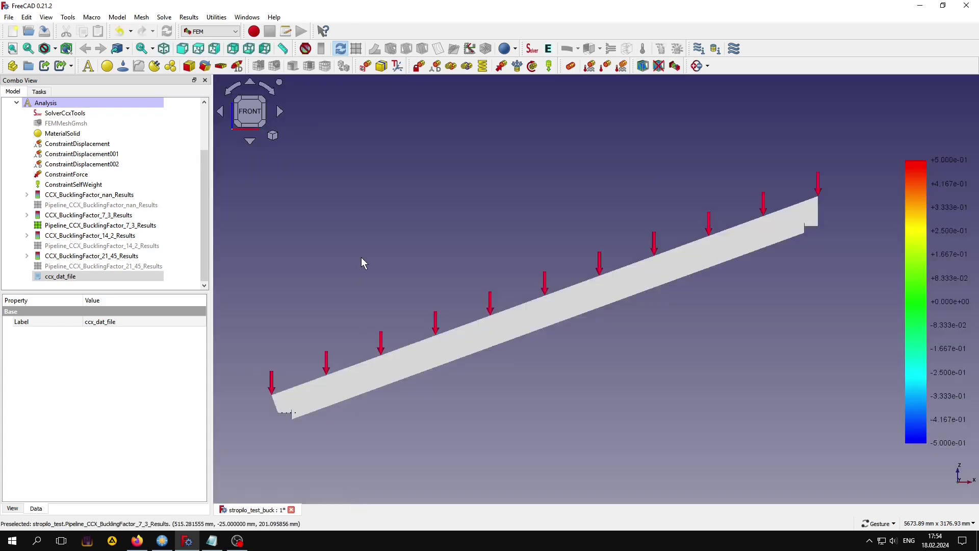
Colour the CCX_BucklingFactor_7_3_Results rafter by displacement magnitude, viewed at an oblique angle.
double_click(111, 217)
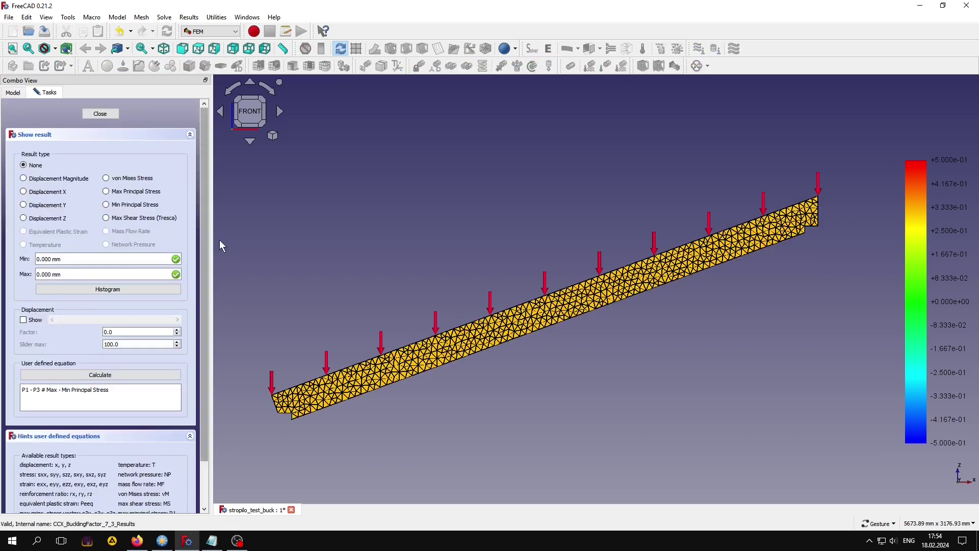
mouse_move(344, 206)
left_mouse_down()
mouse_move(435, 258)
mouse_move(463, 263)
left_mouse_up()
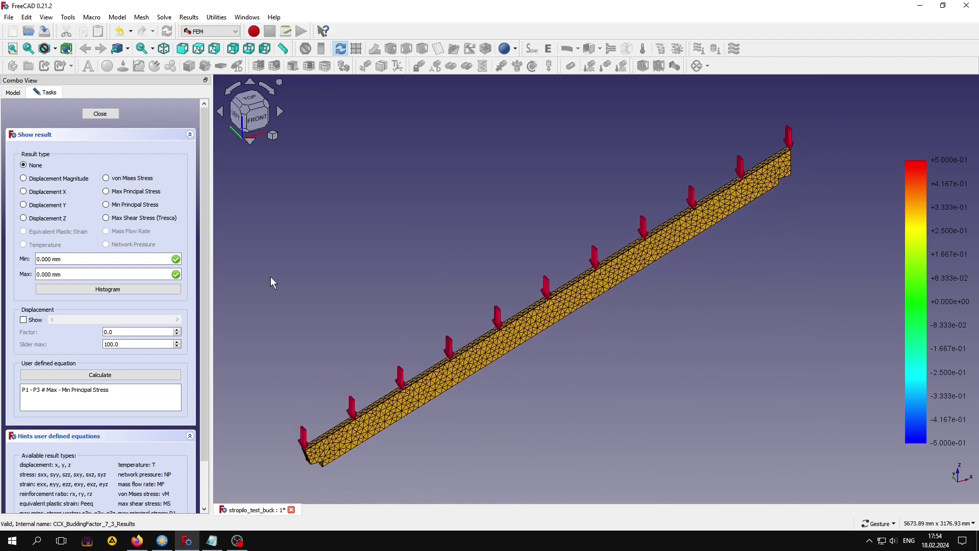
left_click(64, 179)
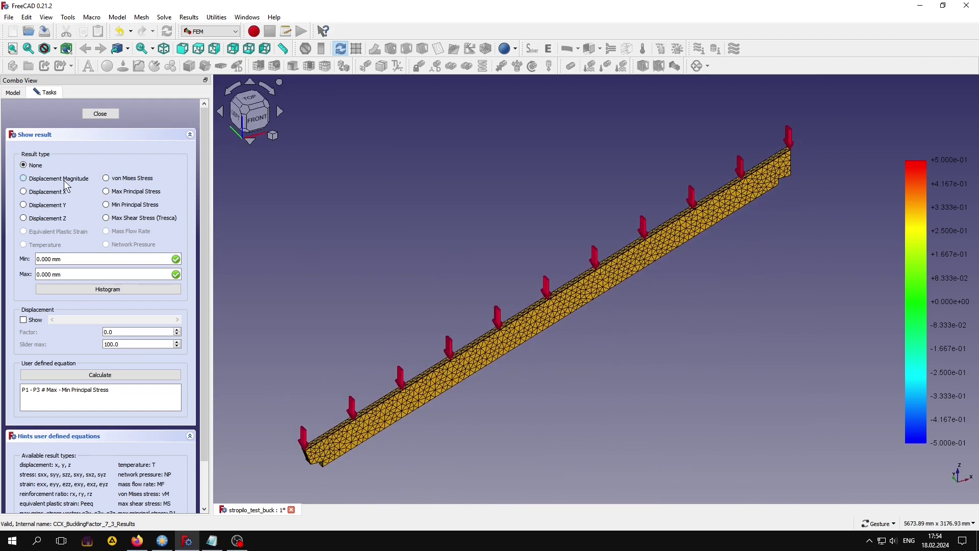
Show the buckled mode shape with slider max 10000, scaled to factor 5100.
left_click(23, 321)
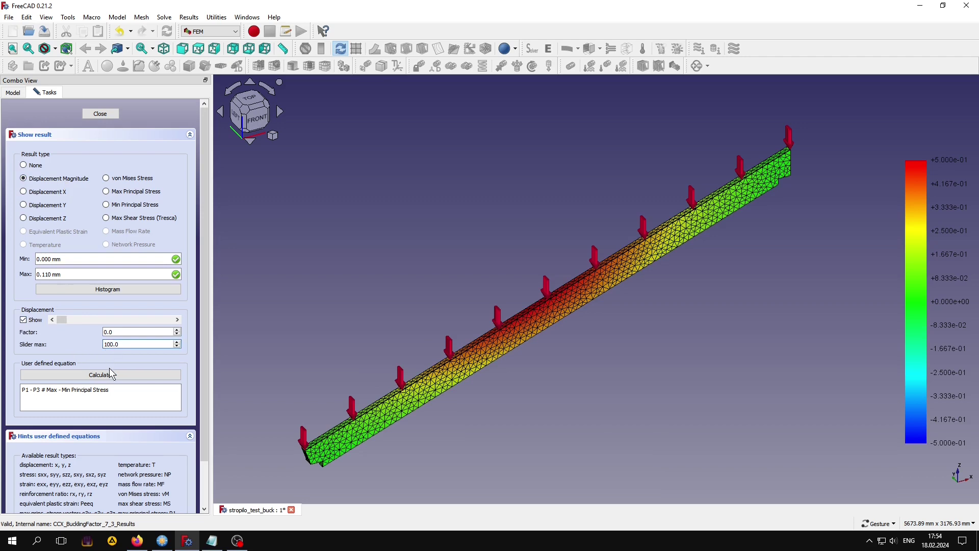
type("00")
left_click_drag(61, 319, 115, 320)
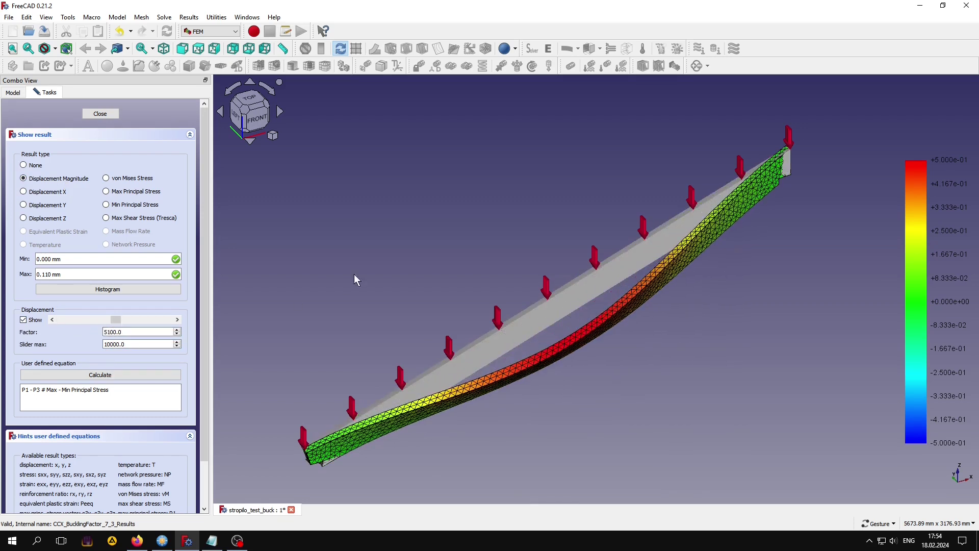